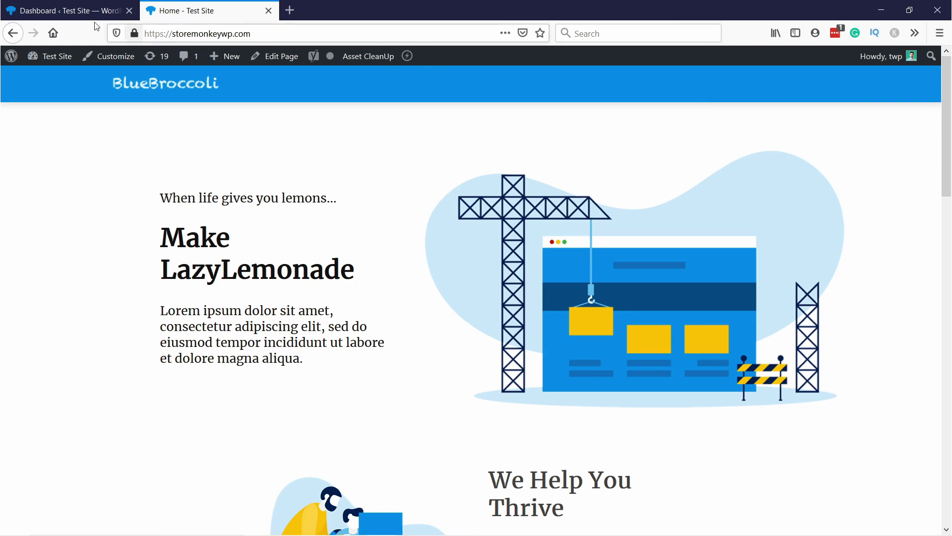
Step: Go from the dashboard to the Appearance > Menus editor
{"action": "left_click", "coordinate": [62, 11]}
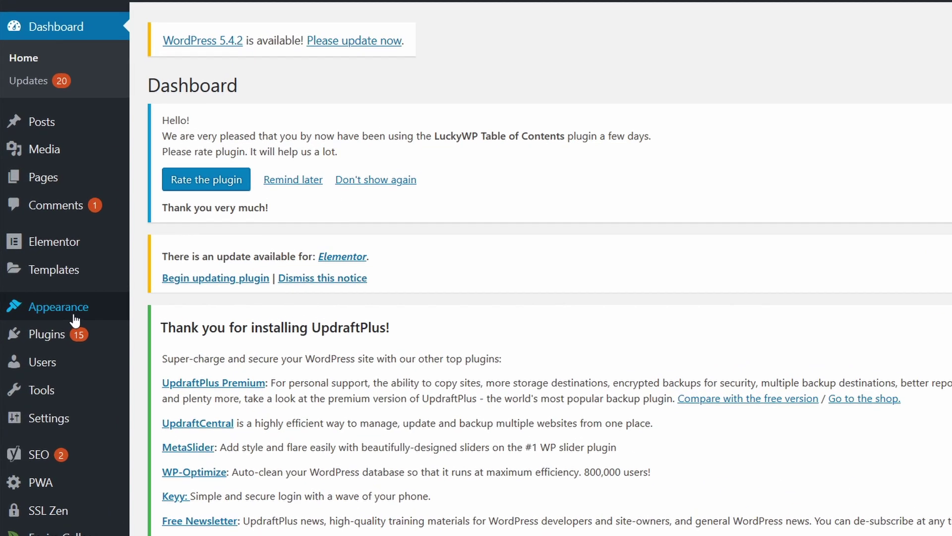
{"action": "mouse_move", "coordinate": [57, 306]}
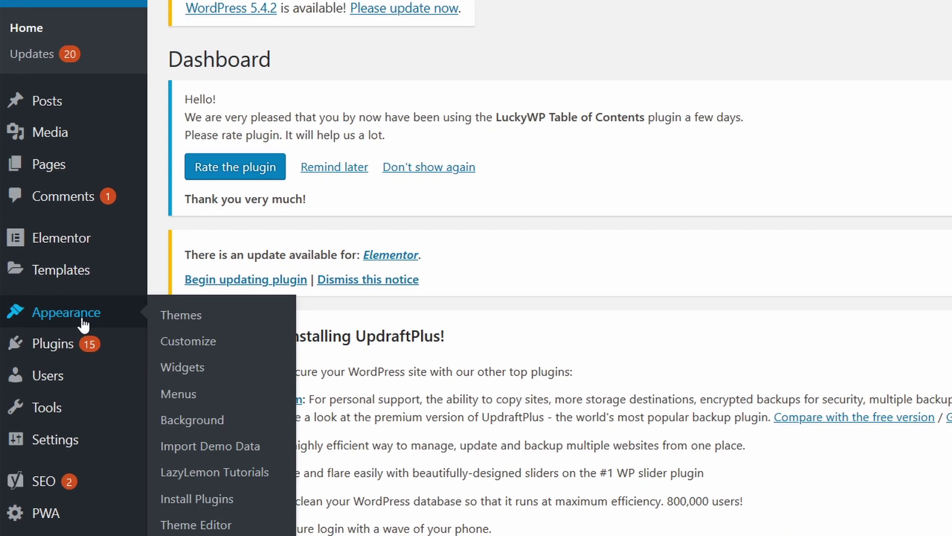
{"action": "left_click", "coordinate": [190, 395]}
{"action": "scroll", "coordinate": [323, 243], "scroll_direction": "down", "scroll_amount": 1}
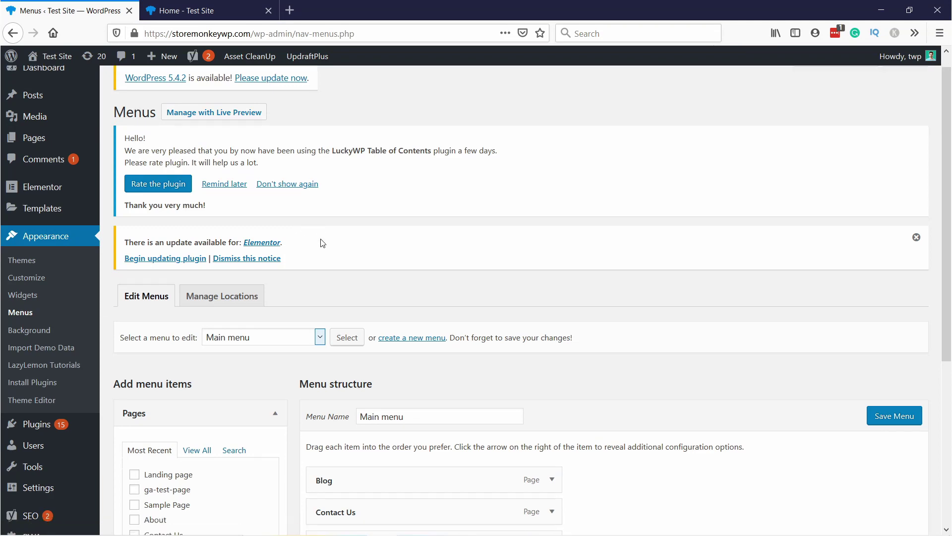
{"action": "scroll", "coordinate": [323, 243], "scroll_direction": "down", "scroll_amount": 2}
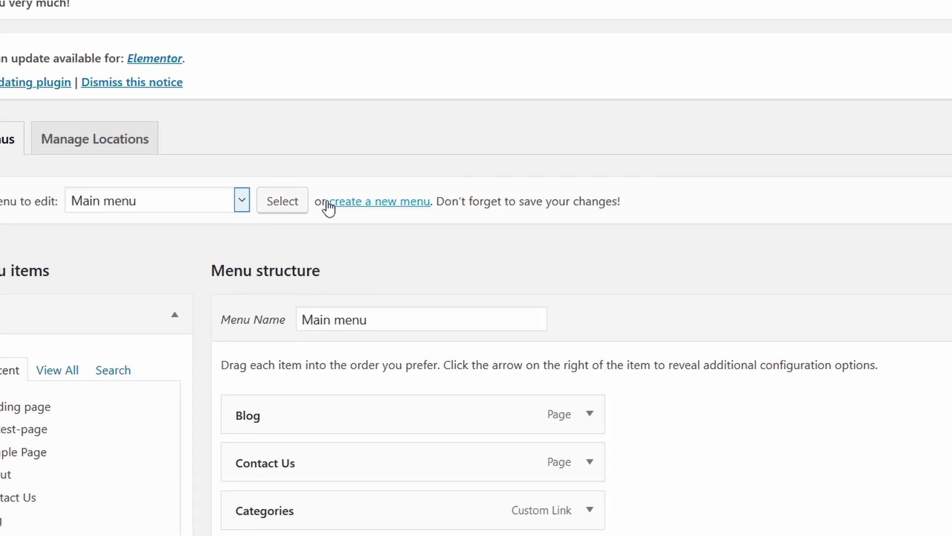
Step: Create a new empty menu named 'The main menu'
{"action": "left_click", "coordinate": [353, 208]}
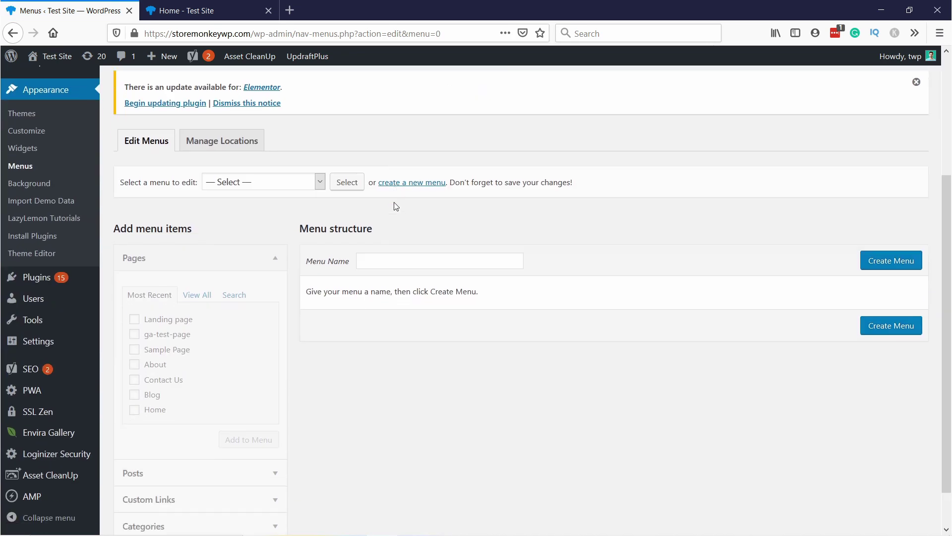
{"action": "scroll", "coordinate": [395, 207], "scroll_direction": "down", "scroll_amount": 1}
{"action": "left_click", "coordinate": [379, 237]}
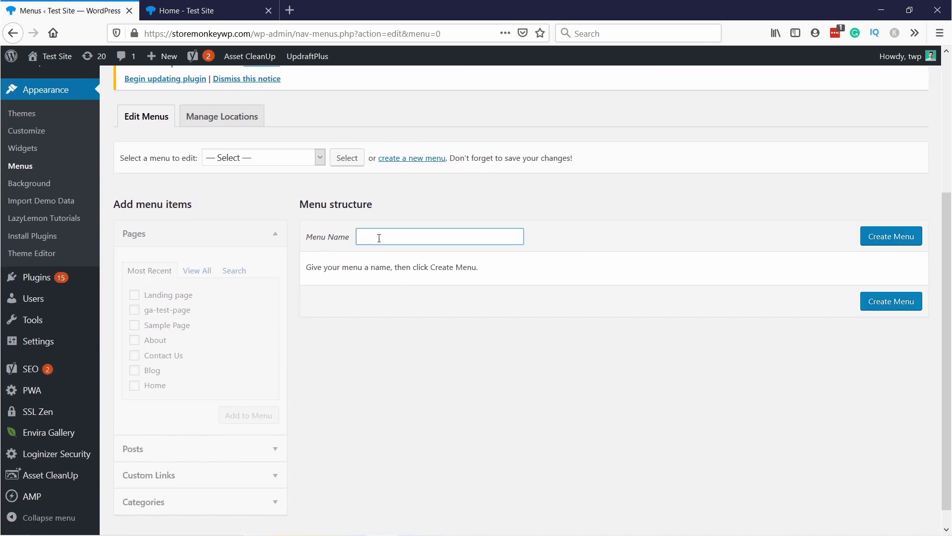
{"action": "type", "text": "The main menu"}
{"action": "left_click", "coordinate": [864, 241]}
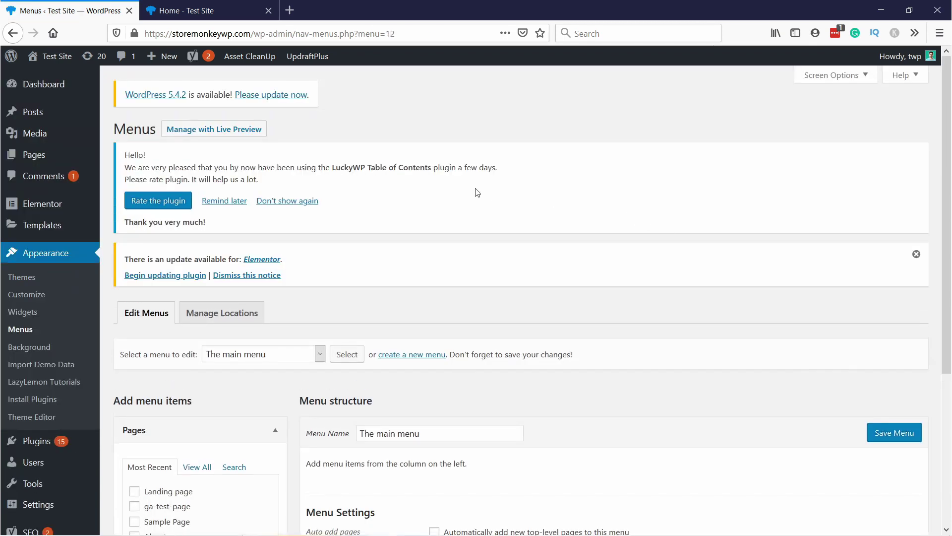
{"action": "scroll", "coordinate": [435, 163], "scroll_direction": "down", "scroll_amount": 1}
{"action": "scroll", "coordinate": [436, 164], "scroll_direction": "down", "scroll_amount": 4}
Step: With The main menu selected, tick Blog, About and Contact Us and add them as items
{"action": "left_click", "coordinate": [239, 158]}
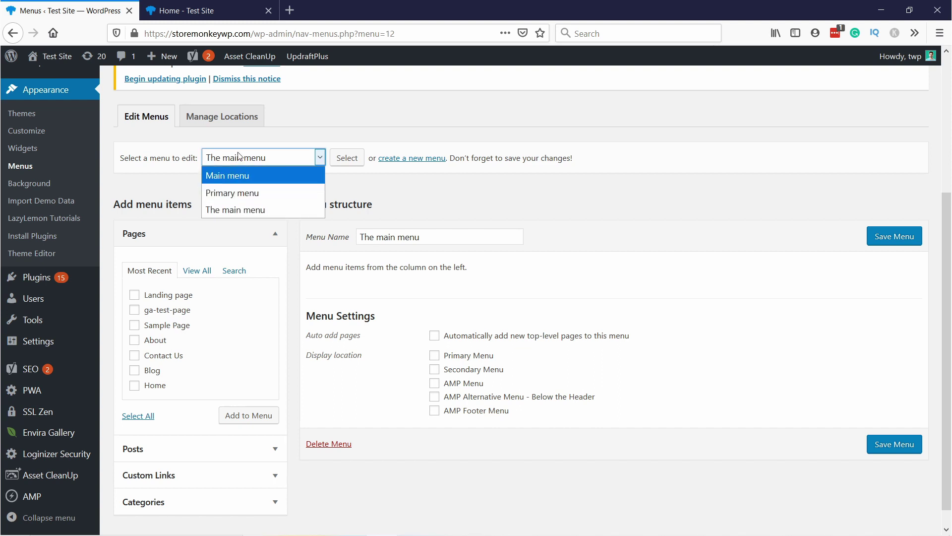
{"action": "left_click", "coordinate": [233, 210]}
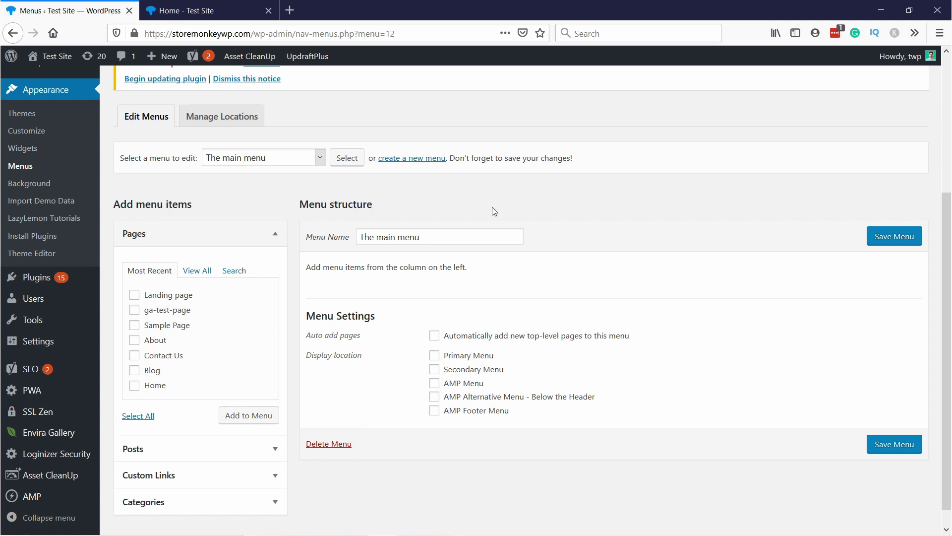
{"action": "scroll", "coordinate": [483, 208], "scroll_direction": "down", "scroll_amount": 1}
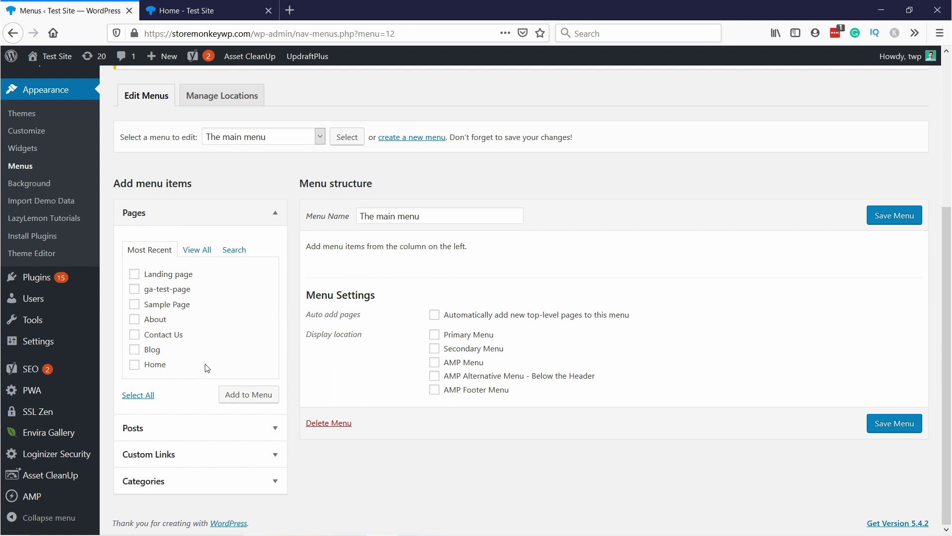
{"action": "left_click", "coordinate": [134, 350]}
{"action": "left_click", "coordinate": [134, 319]}
{"action": "left_click", "coordinate": [135, 335]}
{"action": "left_click", "coordinate": [250, 401]}
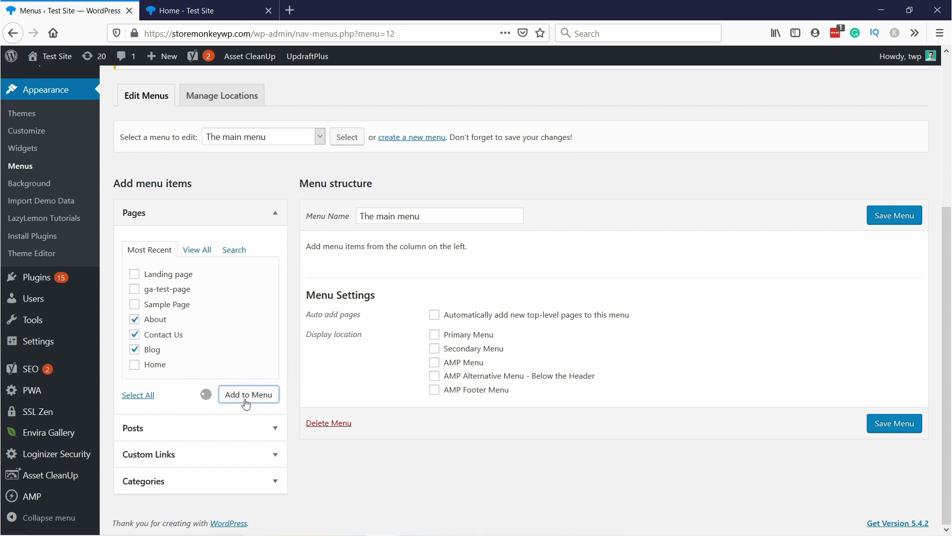
{"action": "scroll", "coordinate": [424, 107], "scroll_direction": "down", "scroll_amount": 2}
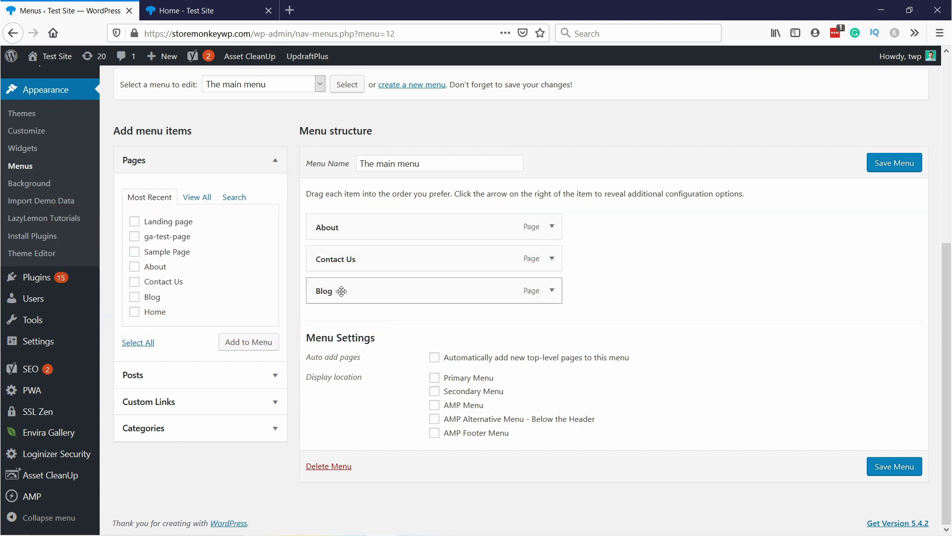
Step: Drag Blog above About and tick Primary Menu as the display location
{"action": "left_click_drag", "start_coordinate": [356, 289], "coordinate": [325, 265]}
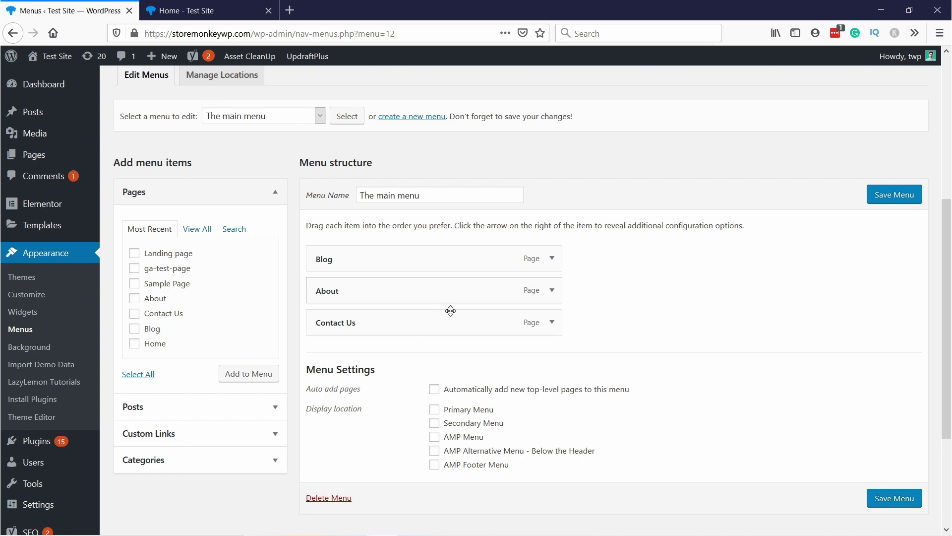
{"action": "scroll", "coordinate": [610, 304], "scroll_direction": "down", "scroll_amount": 2}
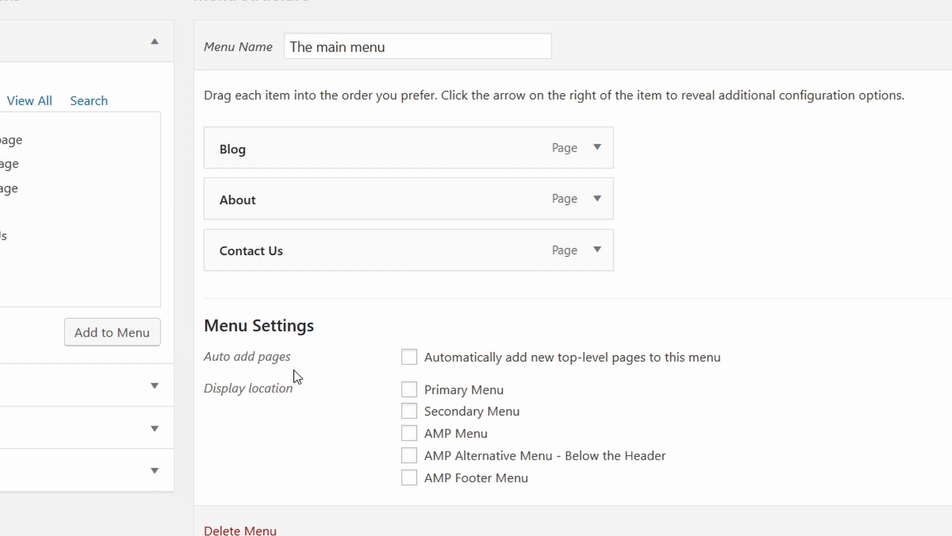
{"action": "left_click", "coordinate": [410, 392]}
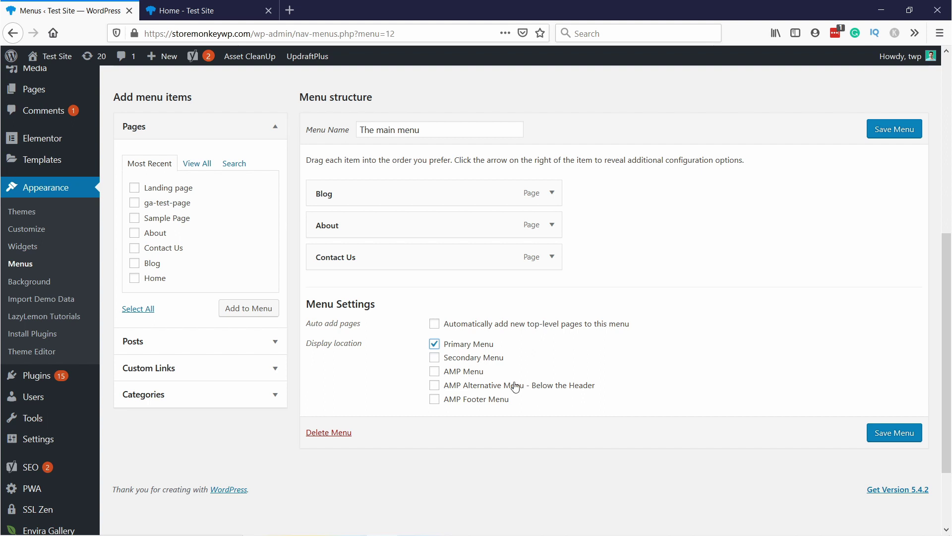
Step: Save the menu and reload the home page to check the Blog, About and Contact Us header links
{"action": "left_click", "coordinate": [881, 437]}
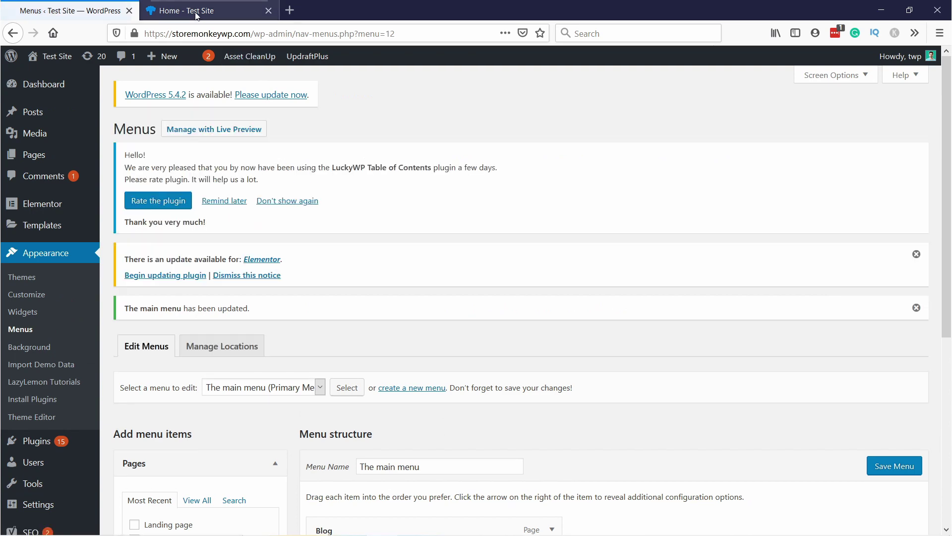
{"action": "left_click", "coordinate": [197, 11]}
{"action": "left_click", "coordinate": [249, 33]}
{"action": "key", "text": "Return"}
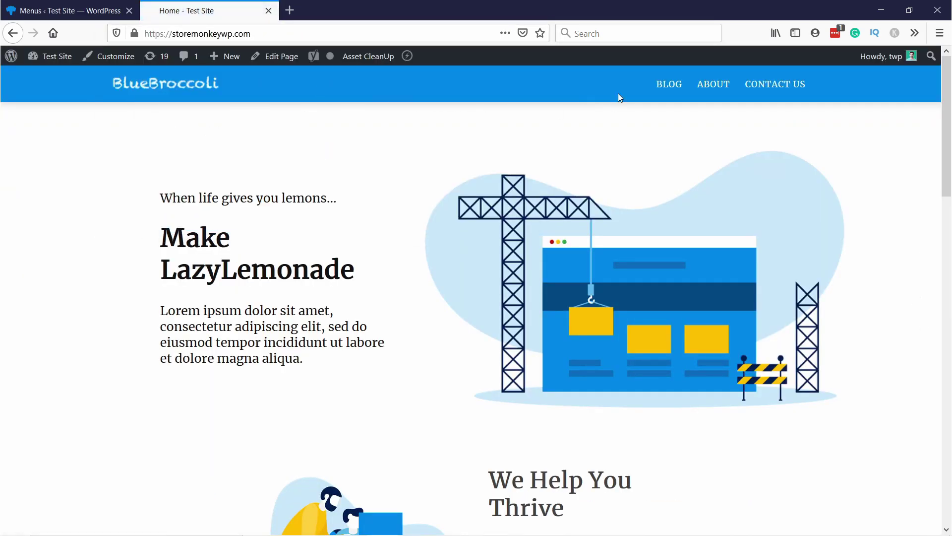
{"action": "left_click", "coordinate": [67, 14]}
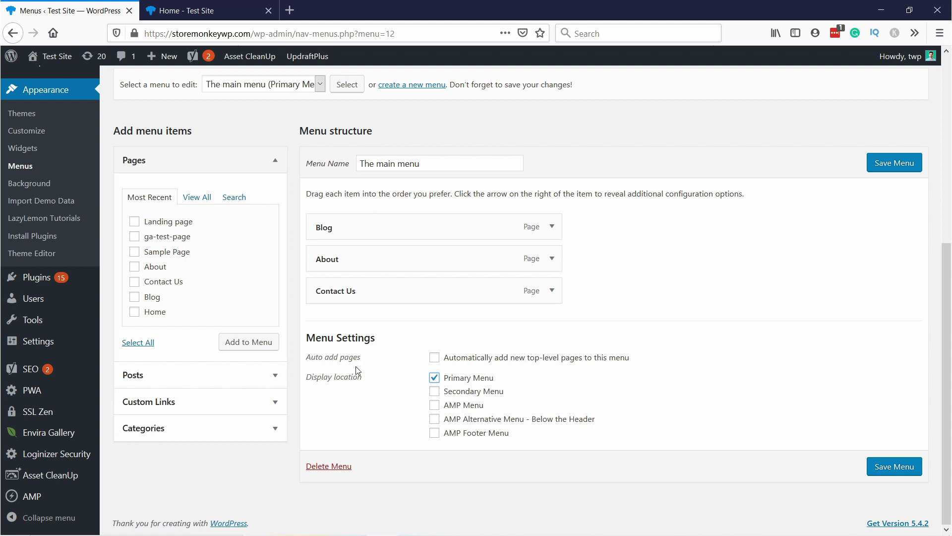
Step: Expand the Posts box to browse recent posts, then expand the Custom Links box
{"action": "left_click", "coordinate": [258, 376]}
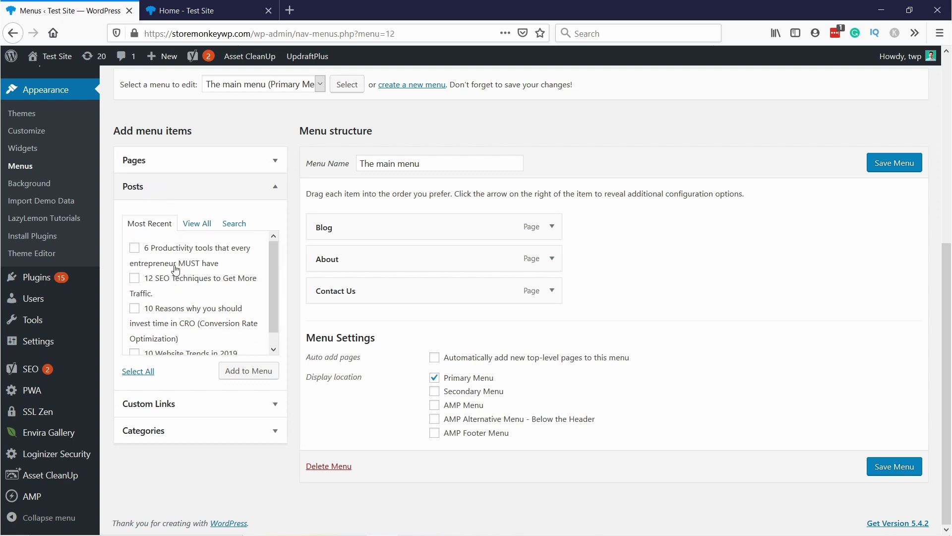
{"action": "scroll", "coordinate": [149, 308], "scroll_direction": "down", "scroll_amount": 1}
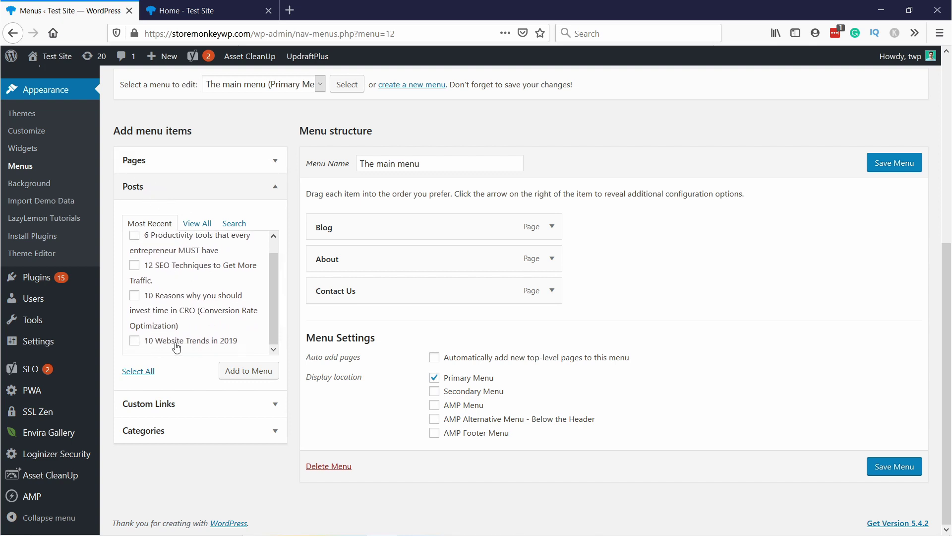
{"action": "scroll", "coordinate": [179, 345], "scroll_direction": "up", "scroll_amount": 1}
{"action": "left_click", "coordinate": [194, 408]}
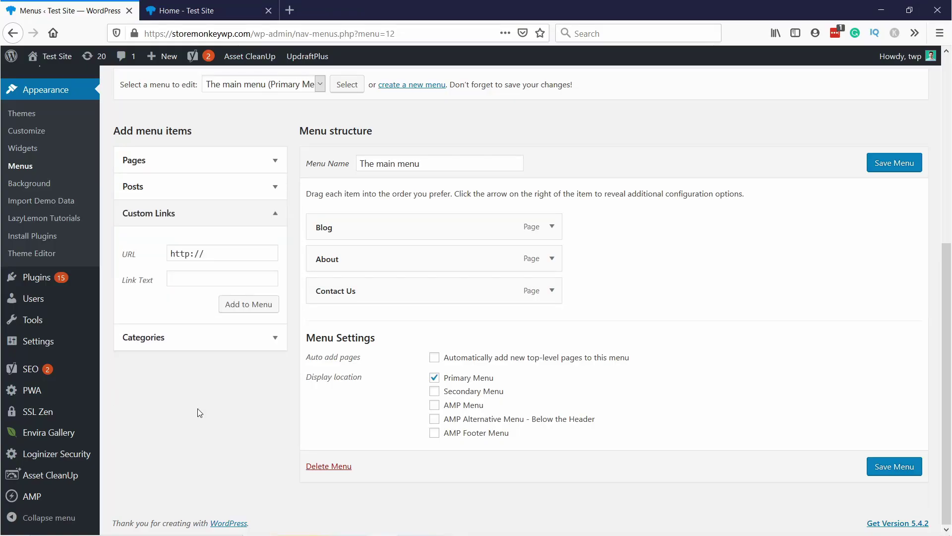
{"action": "left_click", "coordinate": [216, 250]}
{"action": "left_click_drag", "start_coordinate": [198, 253], "coordinate": [186, 253]}
{"action": "right_click", "coordinate": [187, 253]}
{"action": "left_click", "coordinate": [194, 251]}
{"action": "type", "text": "s"}
{"action": "left_click", "coordinate": [232, 254]}
{"action": "type", "text": "goo"}
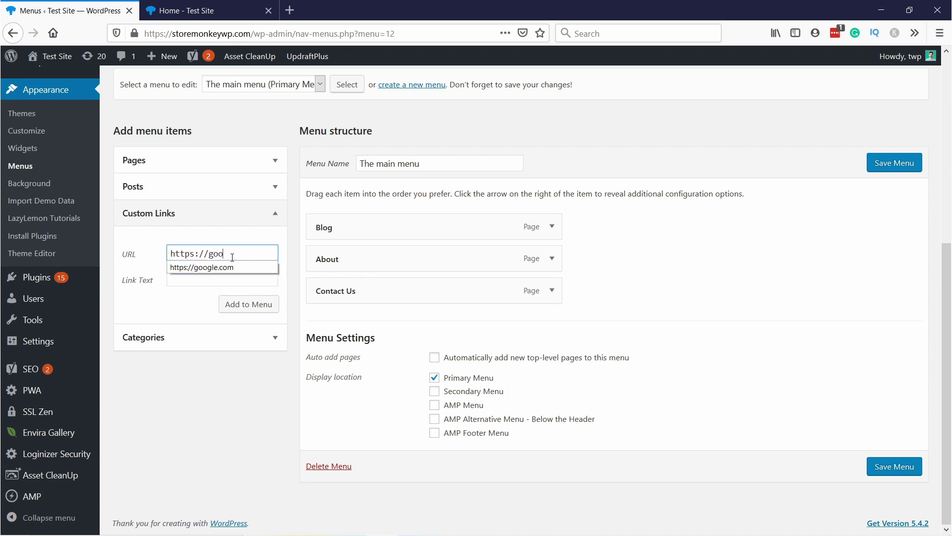
{"action": "type", "text": "gle"}
{"action": "key", "text": "Down"}
{"action": "key", "text": "Return"}
{"action": "left_click", "coordinate": [229, 279]}
{"action": "type", "text": "Go"}
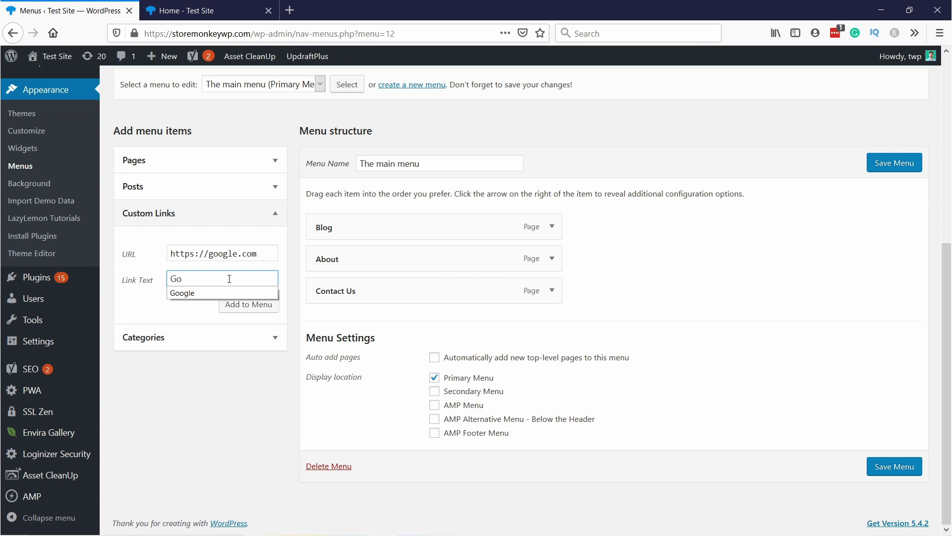
{"action": "left_click", "coordinate": [248, 304]}
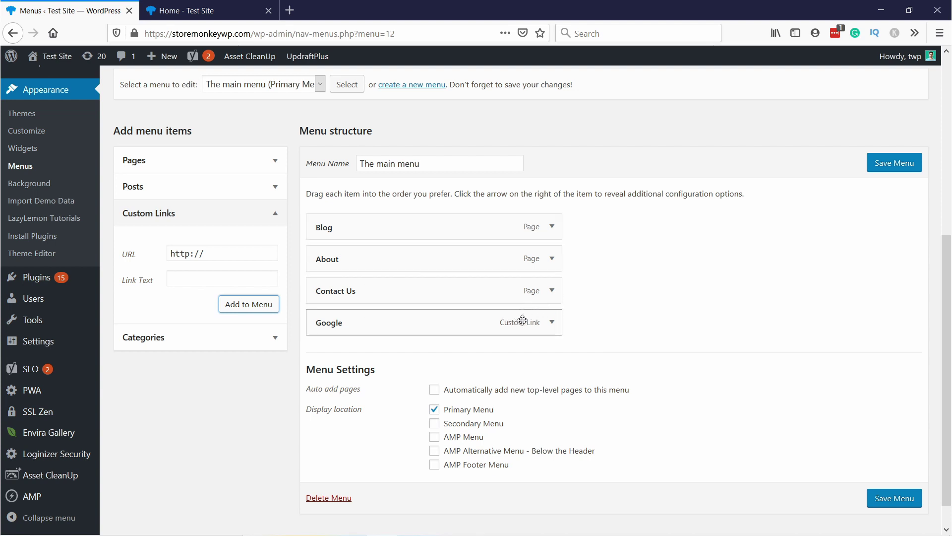
Step: Save the menu, reload the home page and follow the new GOOGLE header link
{"action": "left_click", "coordinate": [887, 168]}
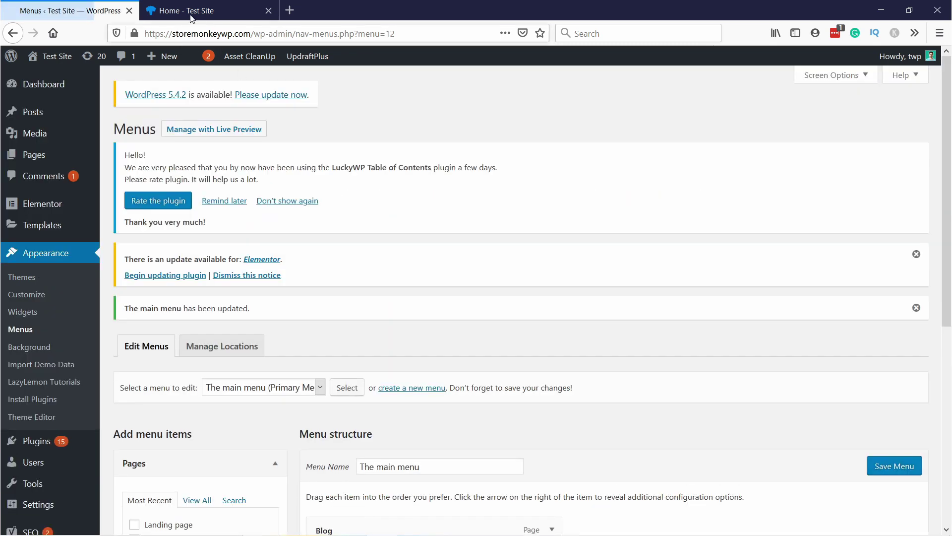
{"action": "left_click", "coordinate": [208, 11]}
{"action": "left_click", "coordinate": [214, 33]}
{"action": "key", "text": "Return"}
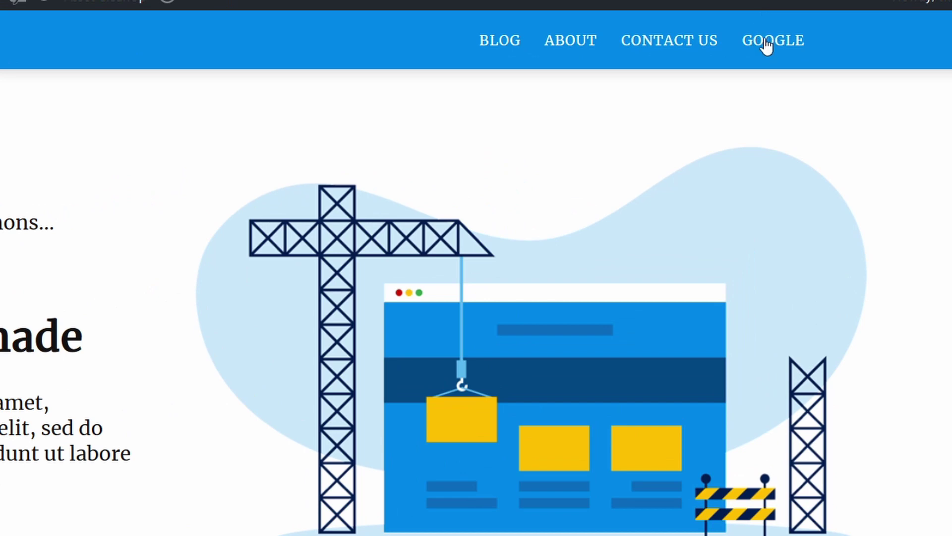
{"action": "left_click", "coordinate": [772, 40]}
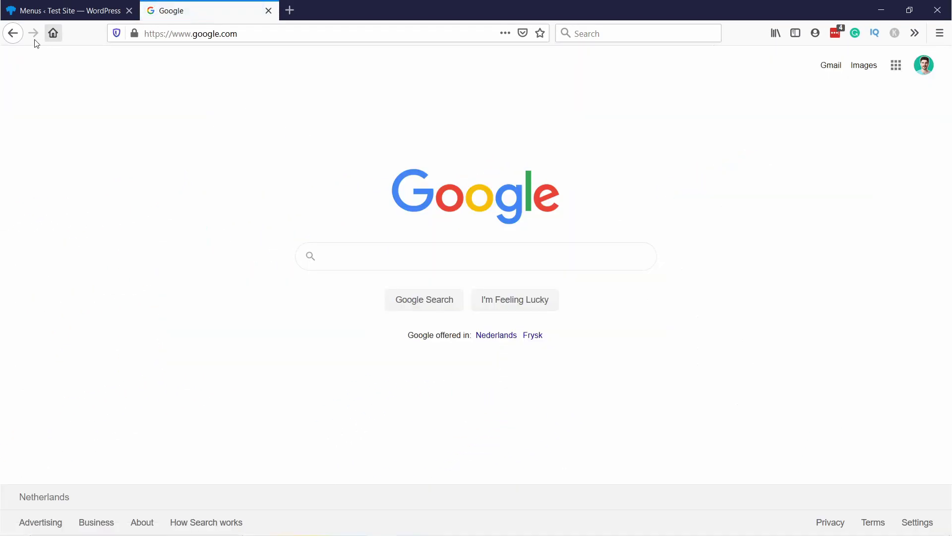
Step: Navigate back in the browser from Google to the site's home page
{"action": "left_click", "coordinate": [13, 35]}
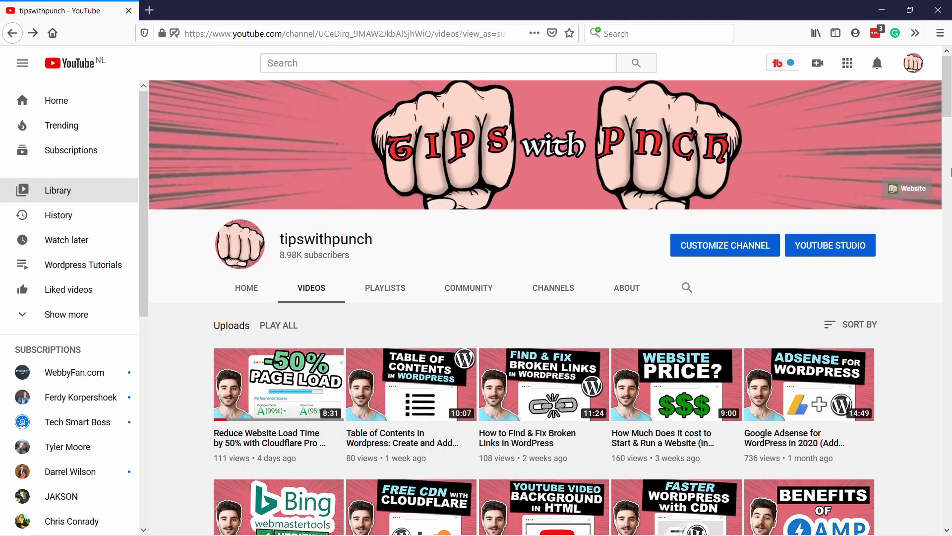
{"action": "scroll", "coordinate": [951, 172], "scroll_direction": "down", "scroll_amount": 4}
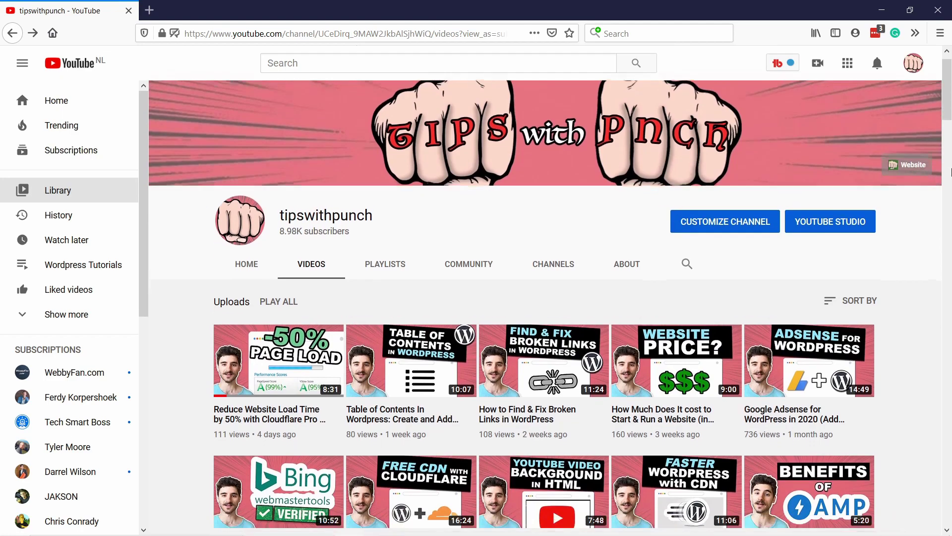
{"action": "scroll", "coordinate": [951, 173], "scroll_direction": "down", "scroll_amount": 3}
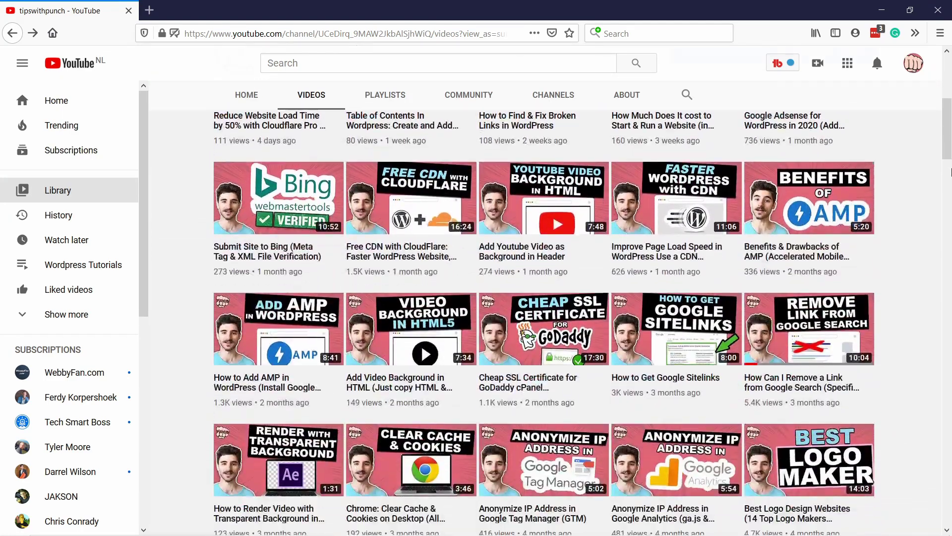
{"action": "scroll", "coordinate": [951, 172], "scroll_direction": "down", "scroll_amount": 3}
{"action": "scroll", "coordinate": [950, 172], "scroll_direction": "down", "scroll_amount": 2}
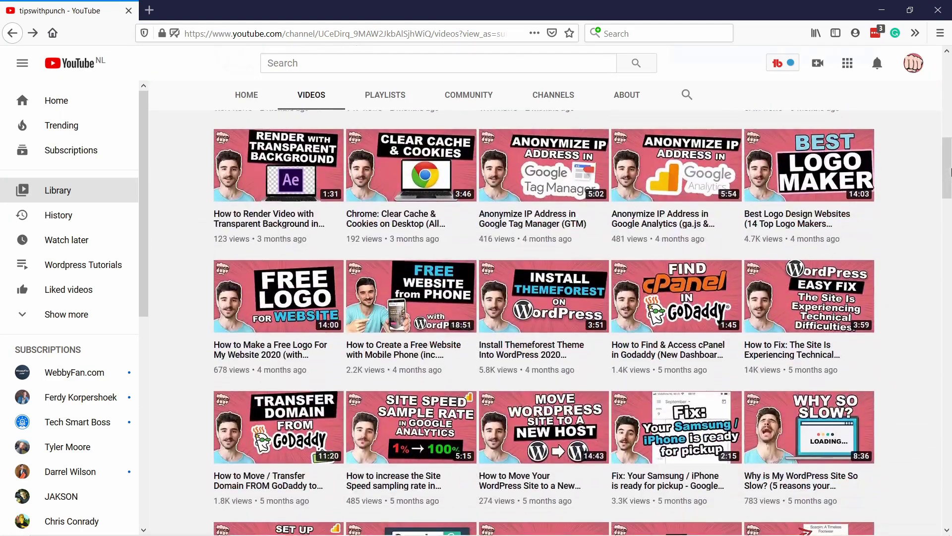
{"action": "scroll", "coordinate": [951, 172], "scroll_direction": "down", "scroll_amount": 4}
{"action": "scroll", "coordinate": [951, 172], "scroll_direction": "down", "scroll_amount": 2}
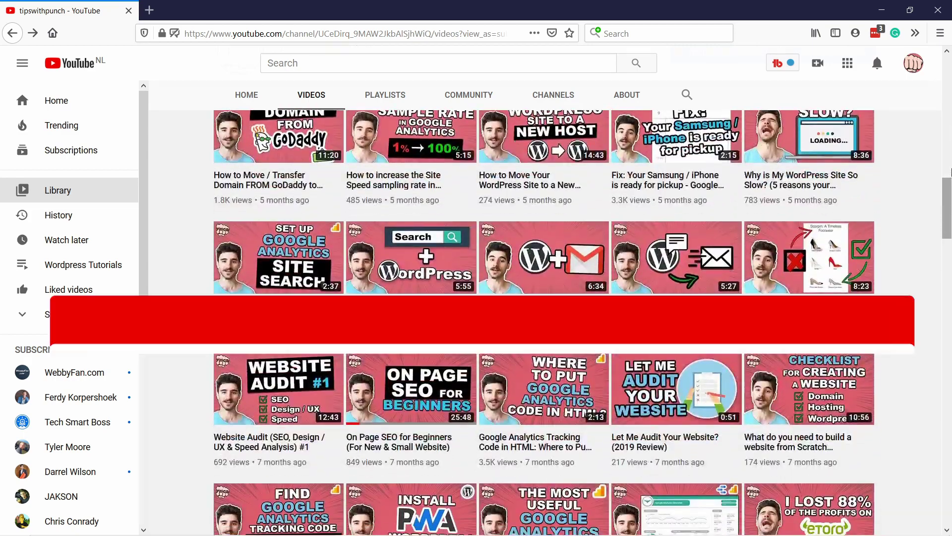
{"action": "scroll", "coordinate": [951, 172], "scroll_direction": "down", "scroll_amount": 7}
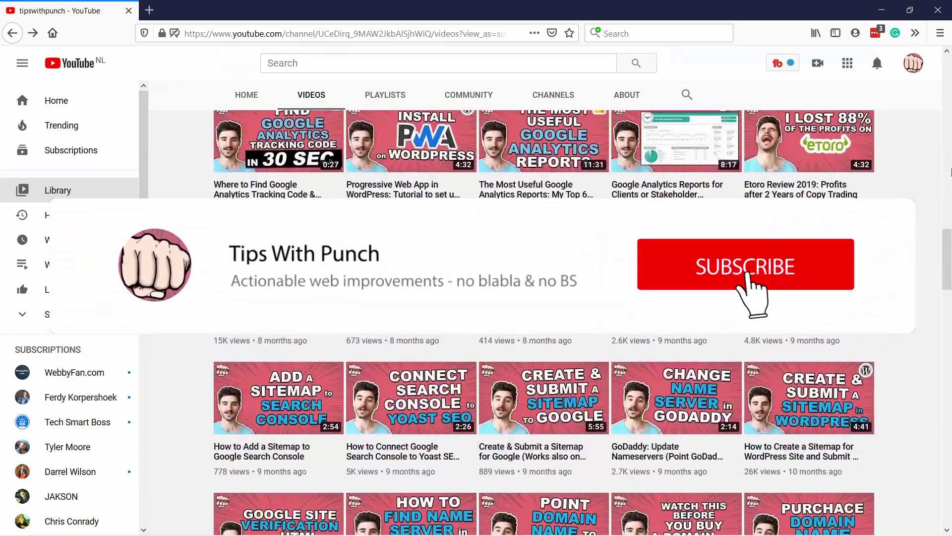
{"action": "scroll", "coordinate": [951, 172], "scroll_direction": "down", "scroll_amount": 5}
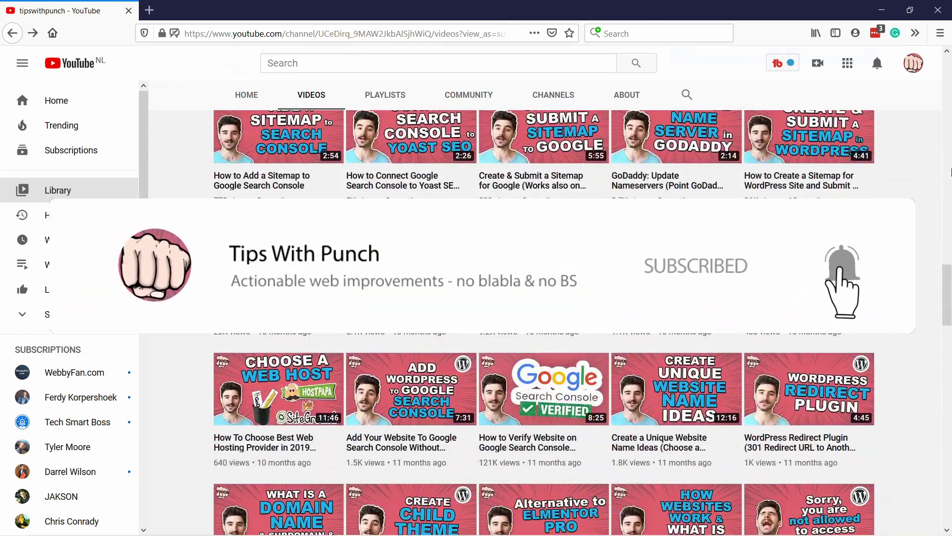
{"action": "scroll", "coordinate": [951, 172], "scroll_direction": "down", "scroll_amount": 8}
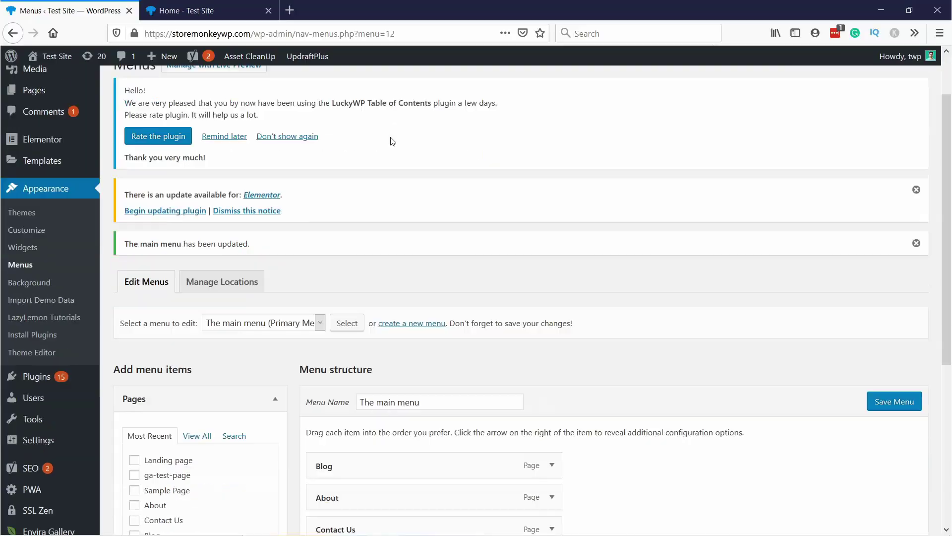
Step: Expand the Categories panel to list the Trends and Tips categories
{"action": "scroll", "coordinate": [392, 144], "scroll_direction": "down", "scroll_amount": 5}
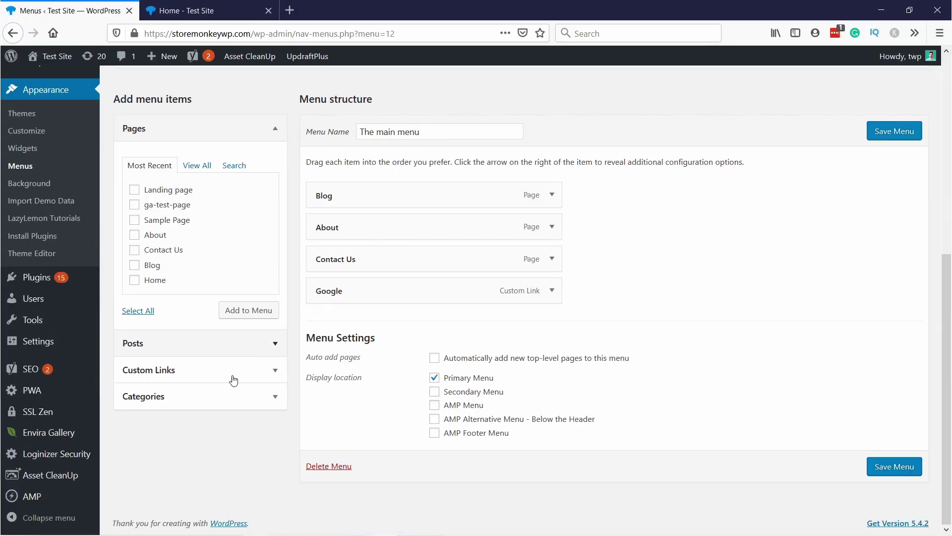
{"action": "left_click", "coordinate": [275, 397]}
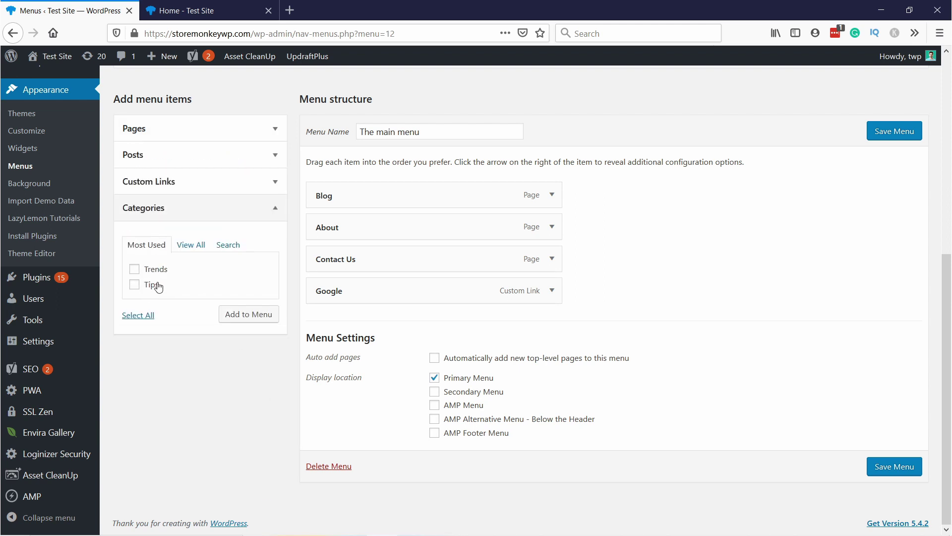
Step: Add the Trends and Tips categories to the menu and drag each under Google as sub-items
{"action": "left_click", "coordinate": [134, 269]}
{"action": "left_click", "coordinate": [134, 284]}
{"action": "left_click", "coordinate": [253, 314]}
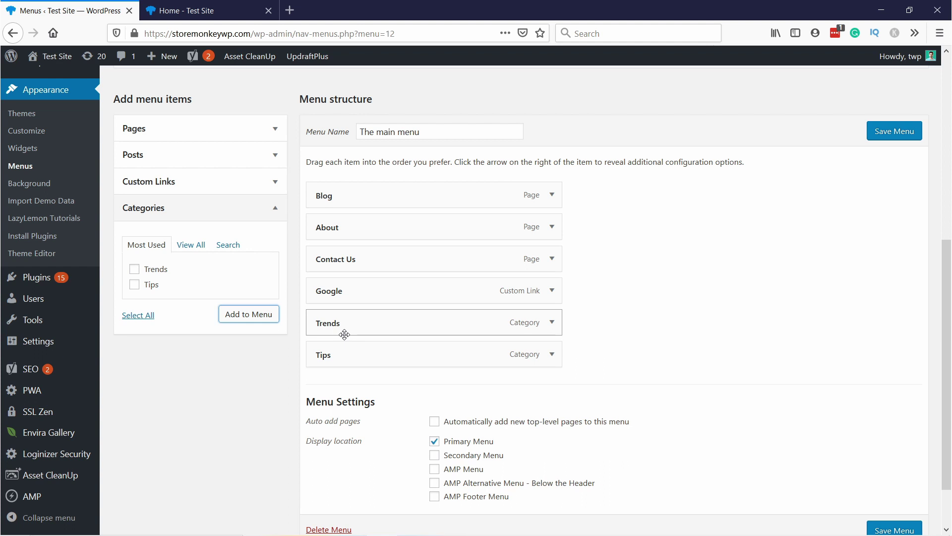
{"action": "mouse_move", "coordinate": [345, 319]}
{"action": "left_mouse_down"}
{"action": "mouse_move", "coordinate": [375, 320]}
{"action": "mouse_move", "coordinate": [362, 311]}
{"action": "left_mouse_up"}
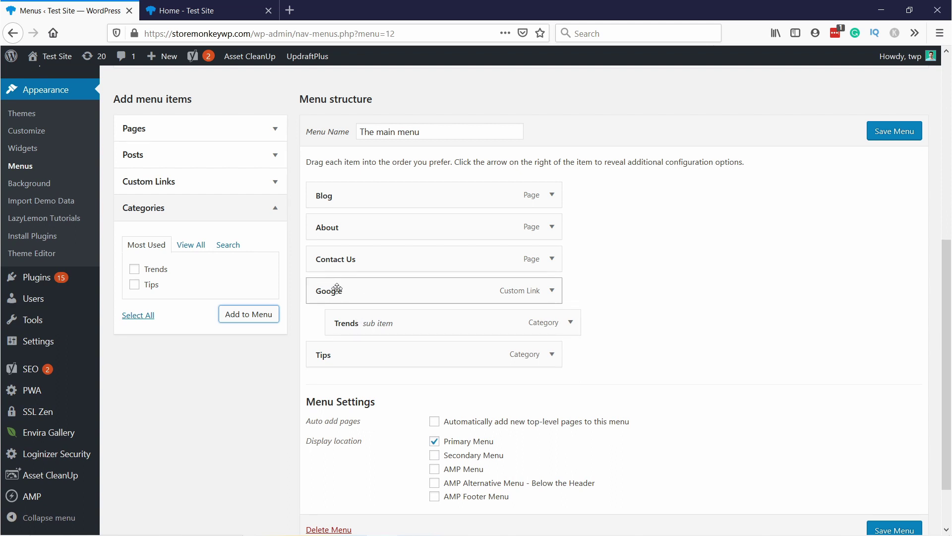
{"action": "left_click_drag", "start_coordinate": [338, 357], "coordinate": [358, 353]}
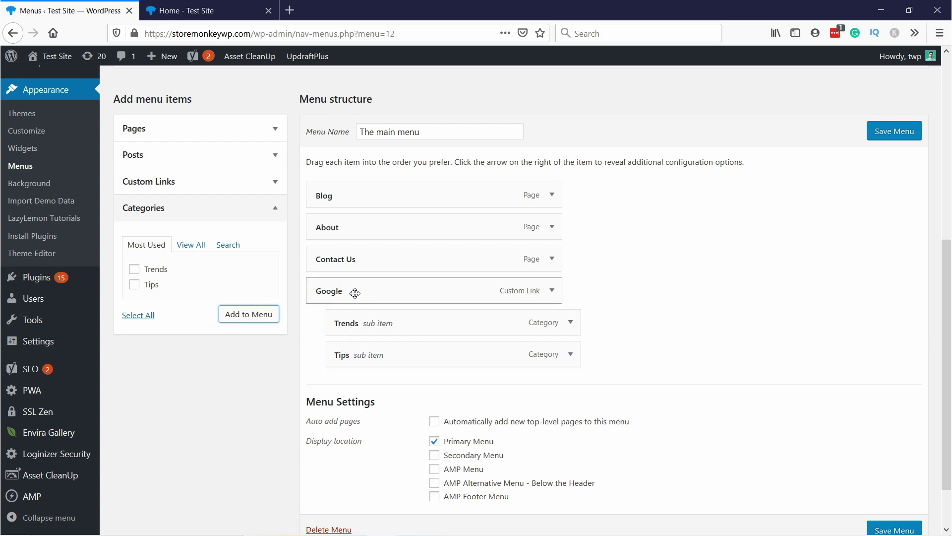
{"action": "scroll", "coordinate": [355, 293], "scroll_direction": "up", "scroll_amount": 1}
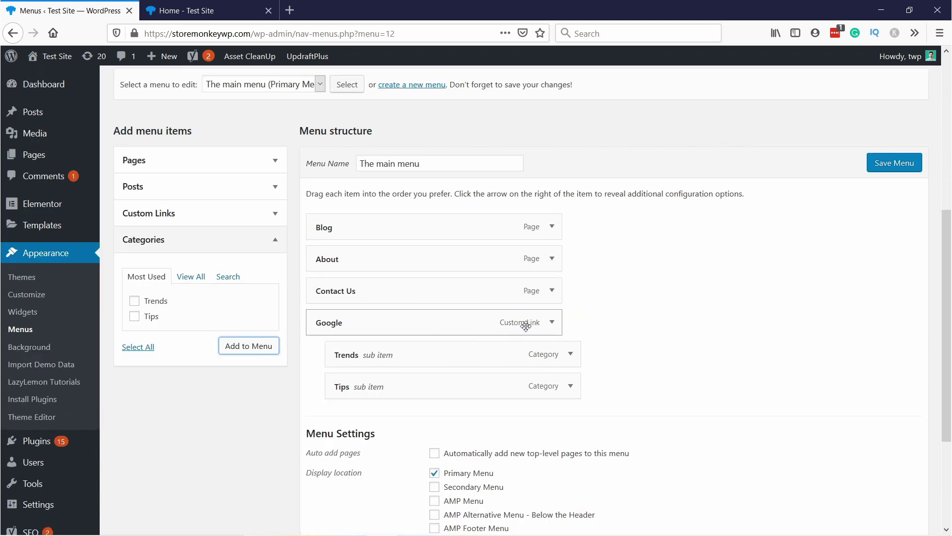
Step: Clear the Google item's URL, relabel it 'Category', and save the menu
{"action": "left_click", "coordinate": [551, 322]}
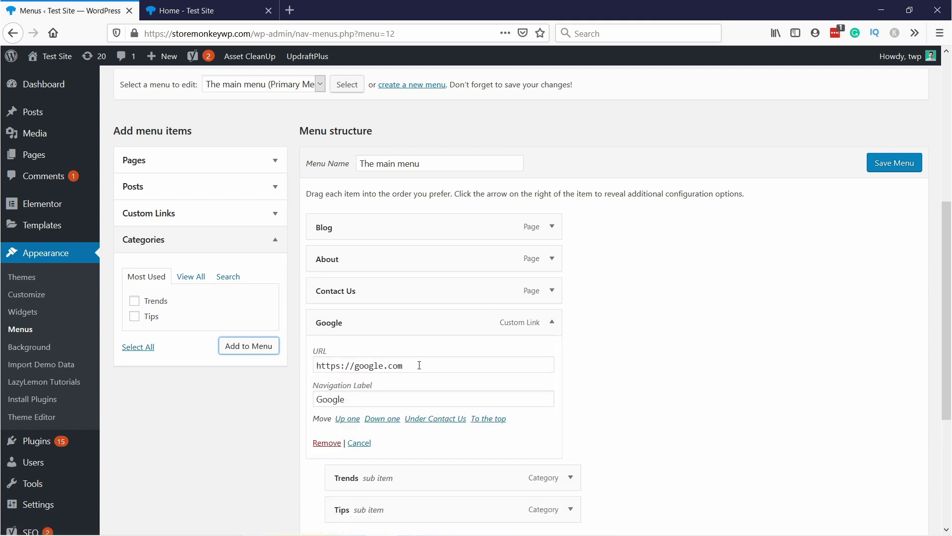
{"action": "left_click_drag", "start_coordinate": [419, 365], "coordinate": [287, 292]}
{"action": "scroll", "coordinate": [287, 291], "scroll_direction": "down", "scroll_amount": 2}
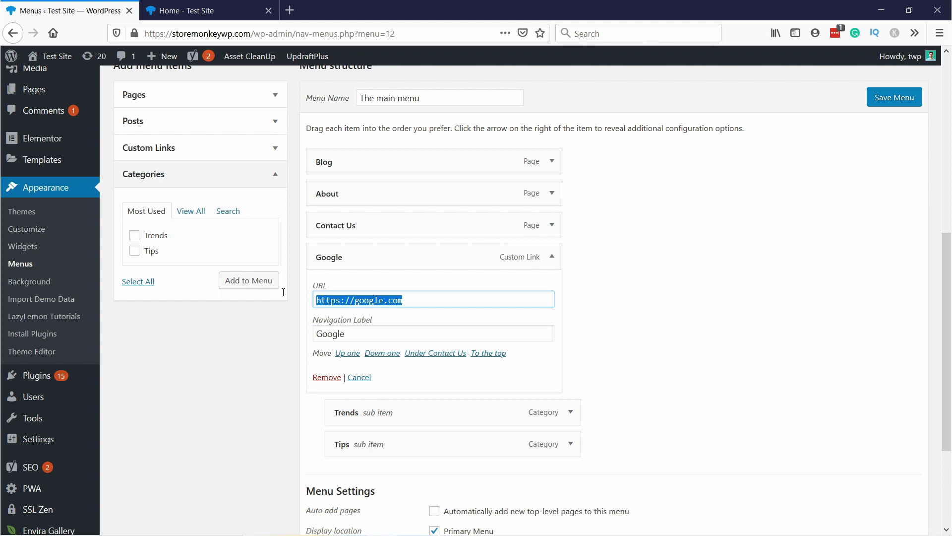
{"action": "key", "text": "BackSpace"}
{"action": "left_click_drag", "start_coordinate": [362, 334], "coordinate": [294, 337]}
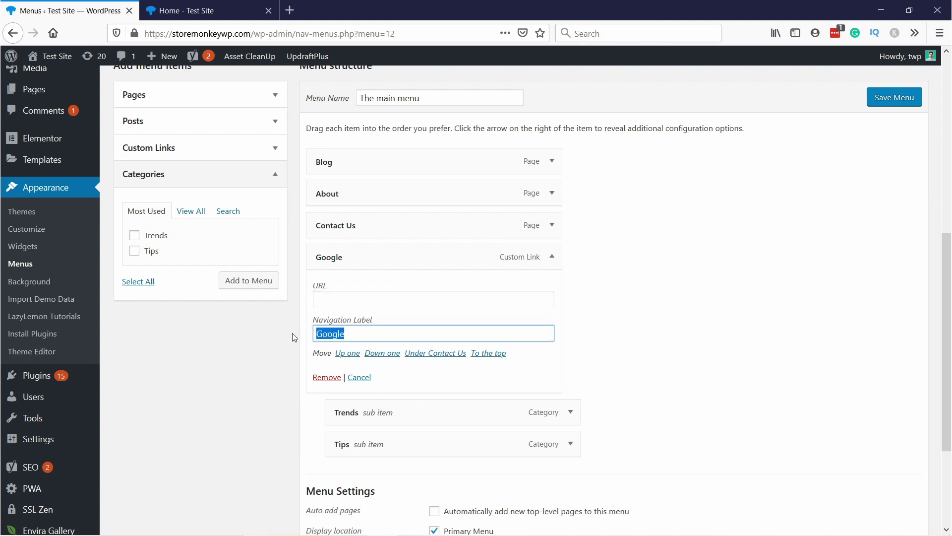
{"action": "type", "text": "cat"}
{"action": "key", "text": "BackSpace"}
{"action": "type", "text": "Categories"}
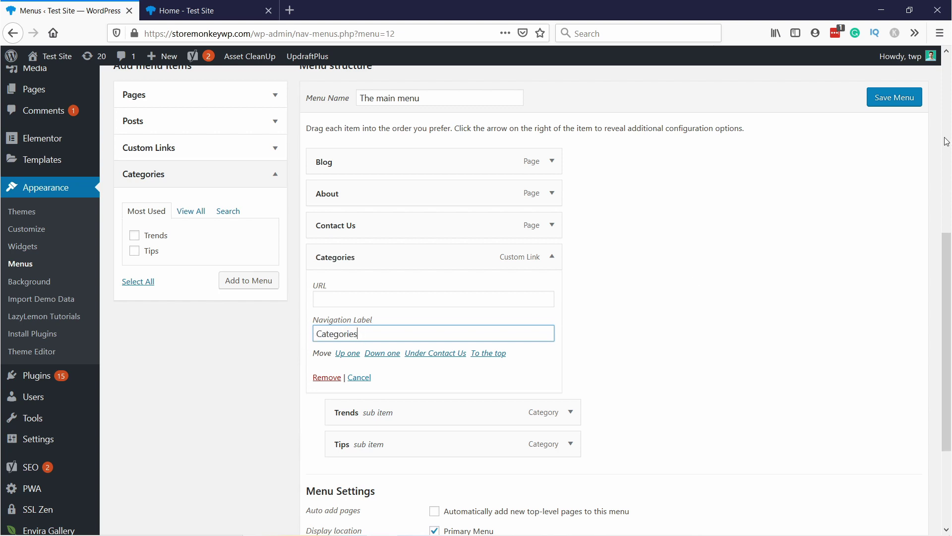
{"action": "left_click", "coordinate": [904, 97]}
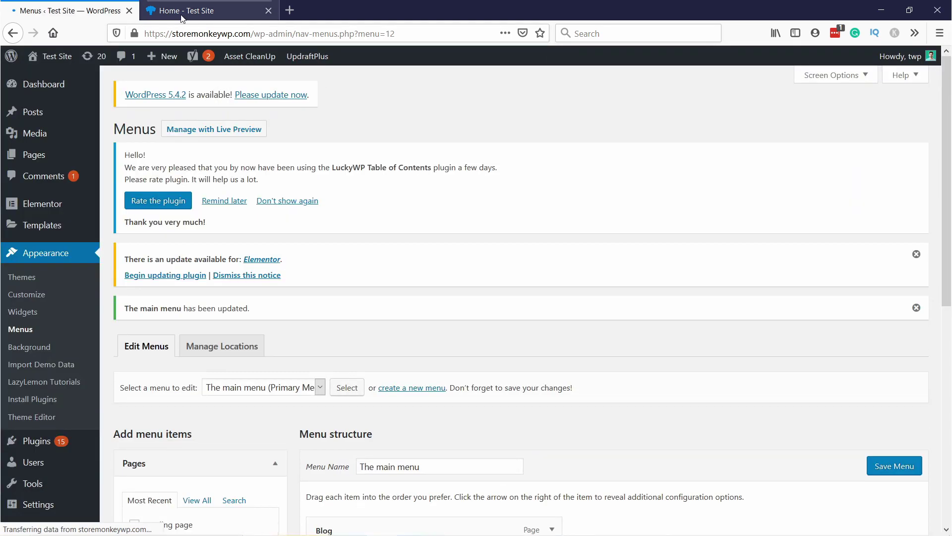
{"action": "left_click", "coordinate": [203, 11]}
Step: Reload the live home page and open the Trends archive from the Categories dropdown
{"action": "left_click", "coordinate": [205, 30]}
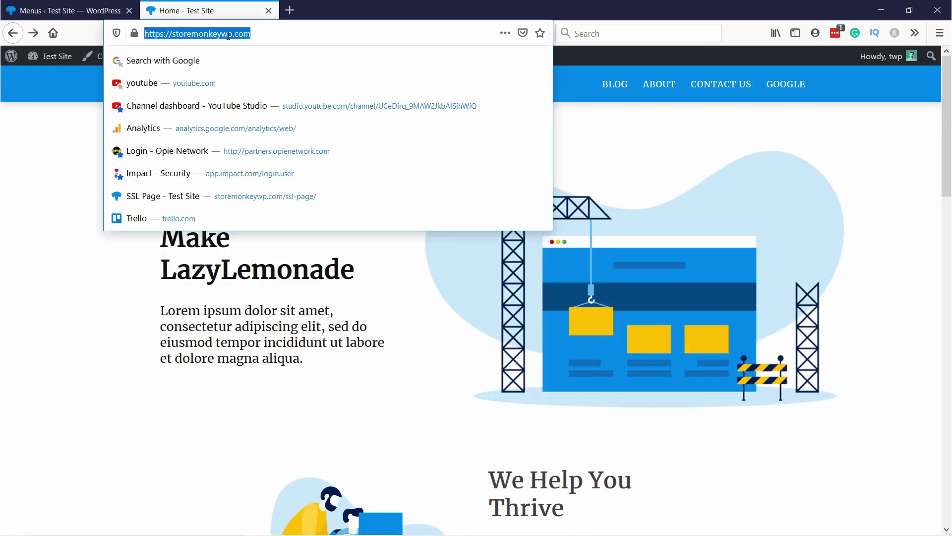
{"action": "key", "text": "Return"}
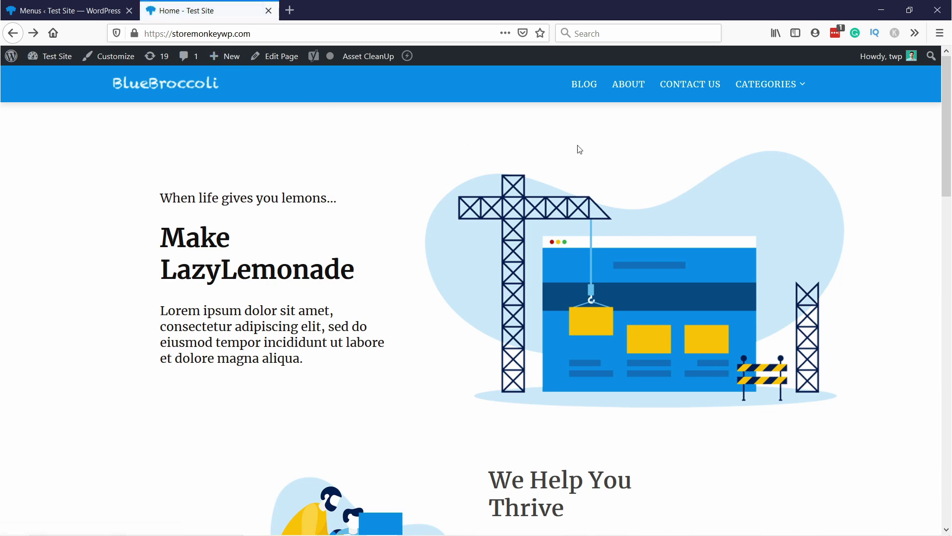
{"action": "mouse_move", "coordinate": [761, 86]}
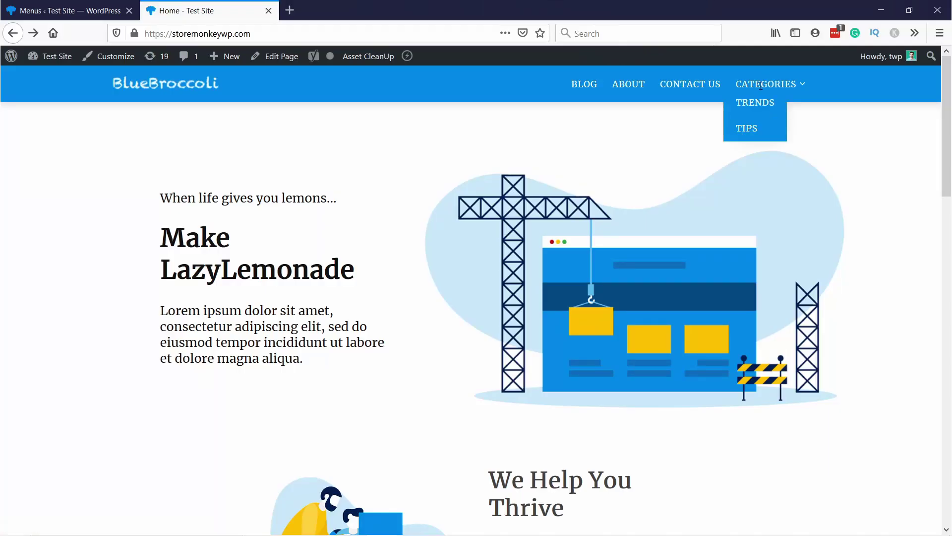
{"action": "double_click", "coordinate": [762, 85]}
{"action": "left_click", "coordinate": [759, 83]}
{"action": "left_click", "coordinate": [743, 101]}
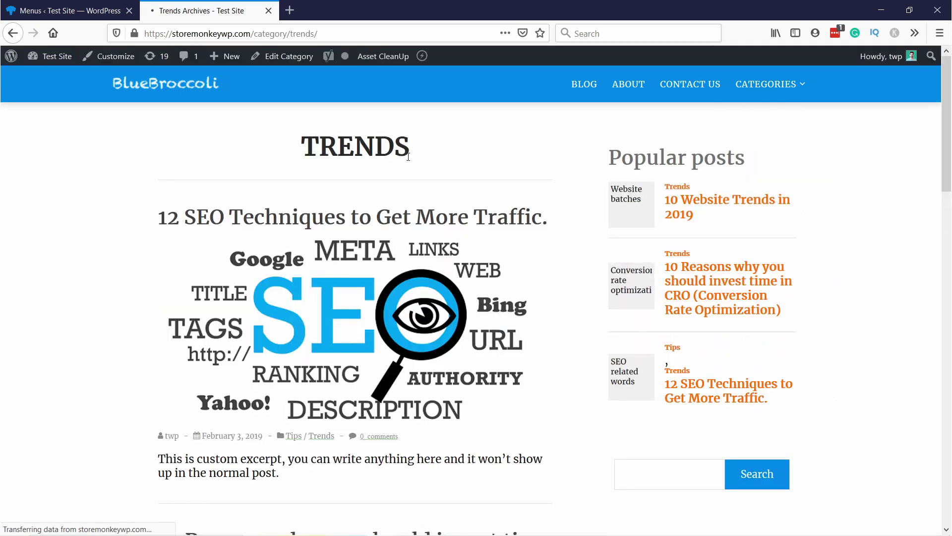
Step: Go back to the Menus editor and scroll down the menu structure
{"action": "left_click", "coordinate": [72, 11]}
{"action": "scroll", "coordinate": [301, 180], "scroll_direction": "down", "scroll_amount": 3}
{"action": "scroll", "coordinate": [301, 180], "scroll_direction": "down", "scroll_amount": 5}
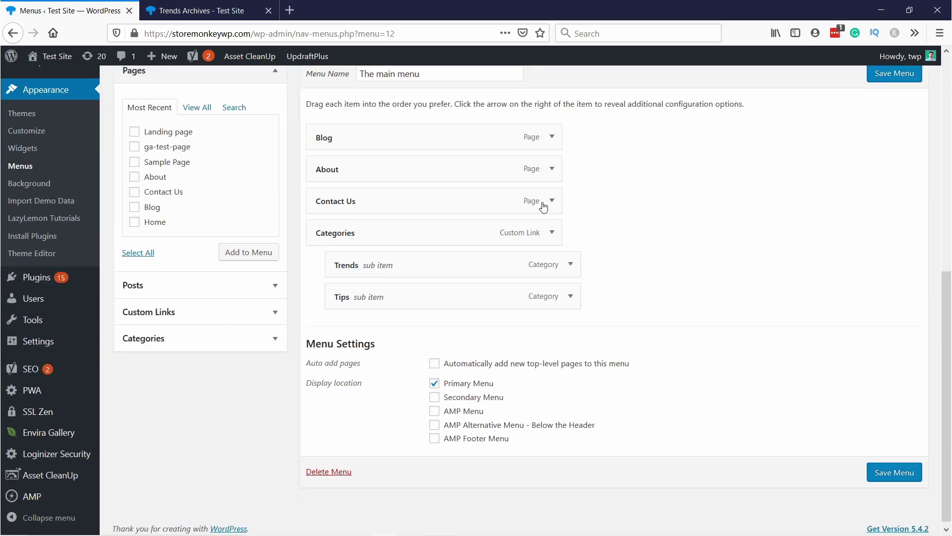
Step: Delete the About item from The main menu, save, and return to the menu editor
{"action": "left_click", "coordinate": [552, 170]}
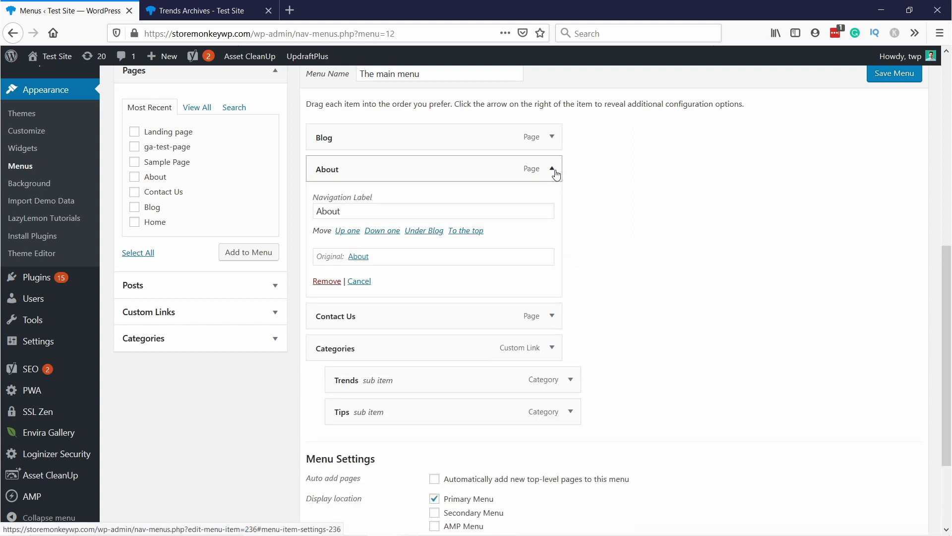
{"action": "left_click", "coordinate": [323, 286]}
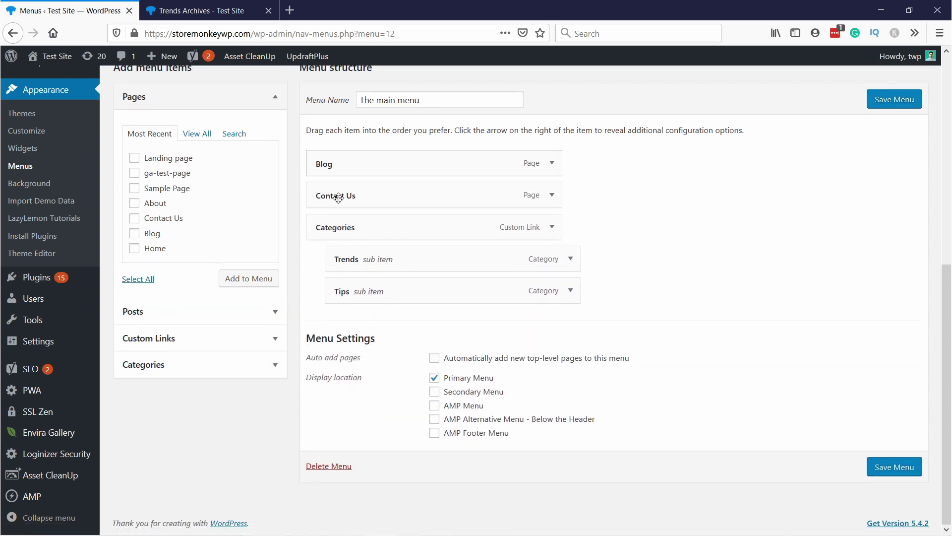
{"action": "left_click", "coordinate": [898, 99]}
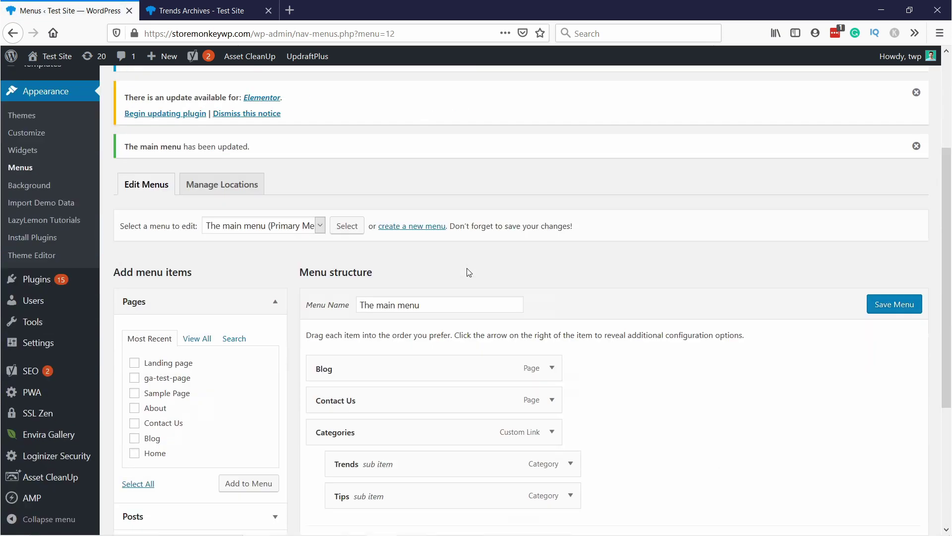
{"action": "scroll", "coordinate": [469, 272], "scroll_direction": "down", "scroll_amount": 5}
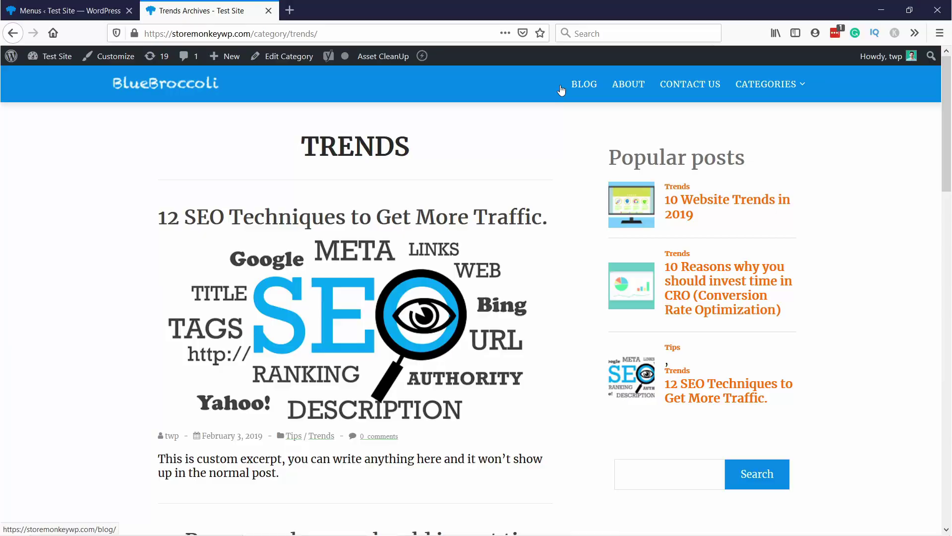
{"action": "left_click", "coordinate": [64, 12]}
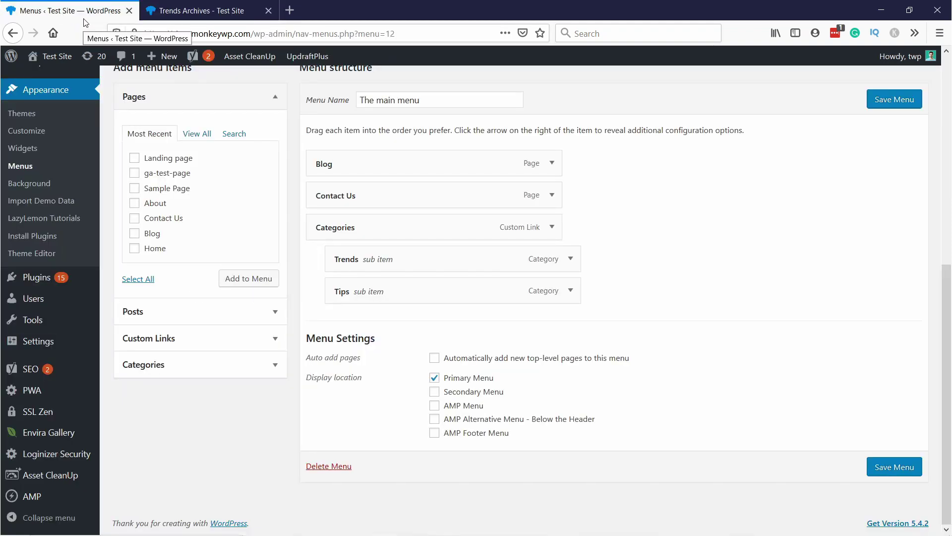
Step: Open Appearance > Customize in a new browser tab and switch to its live preview
{"action": "right_click", "coordinate": [34, 136]}
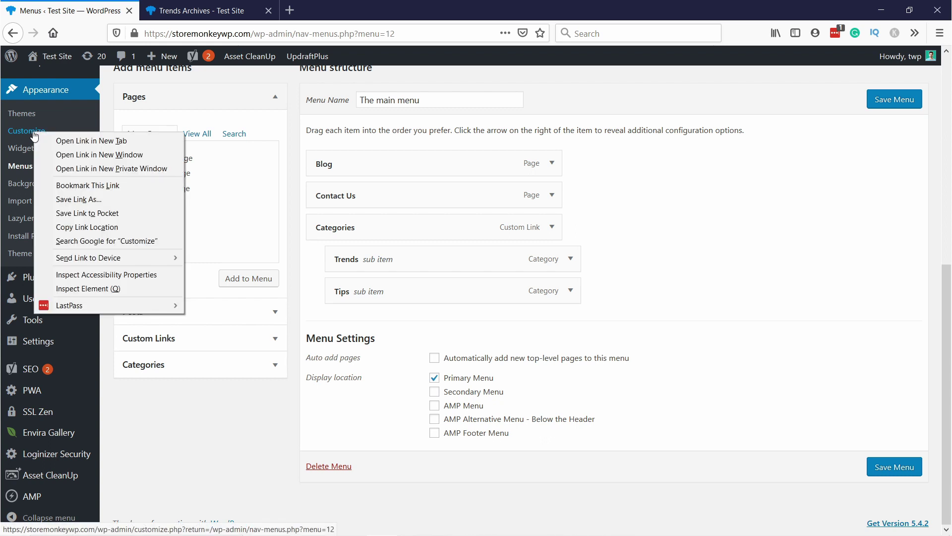
{"action": "left_click", "coordinate": [54, 141]}
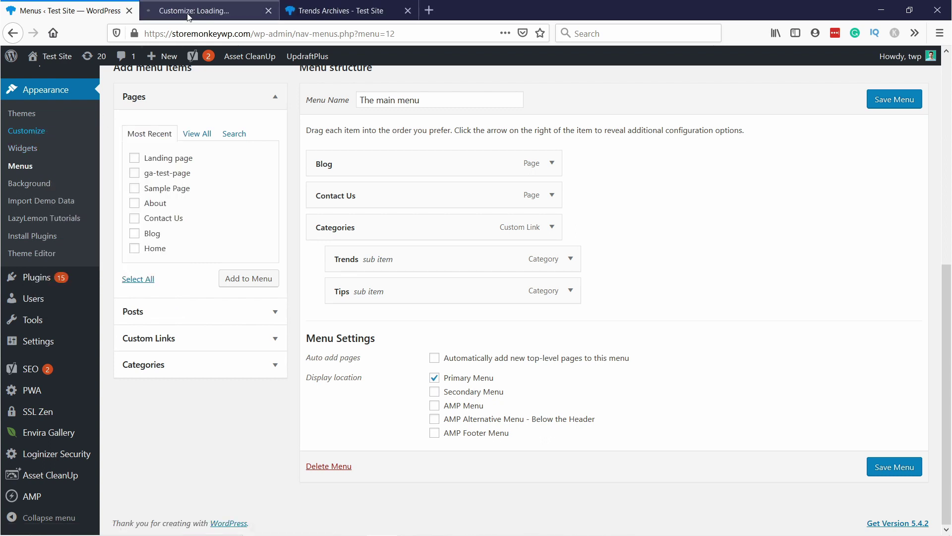
{"action": "left_click", "coordinate": [190, 15]}
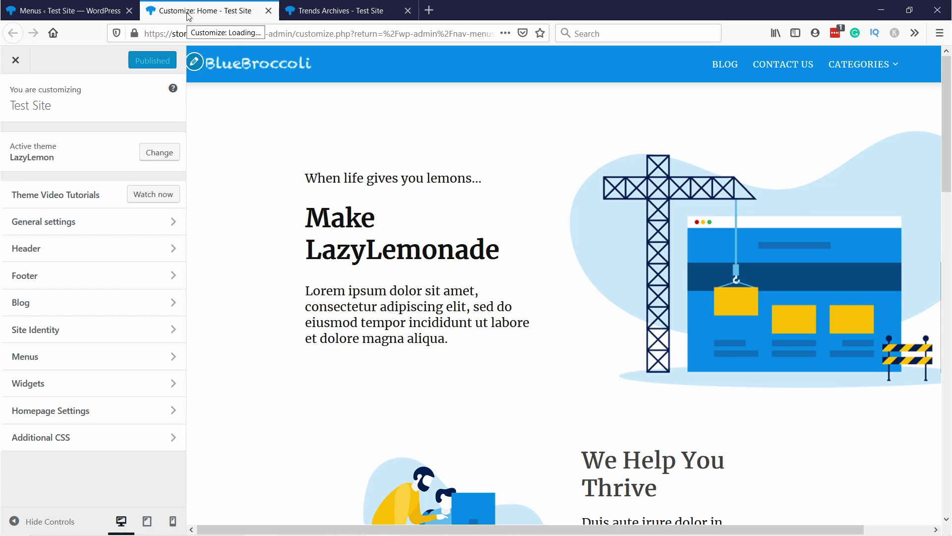
{"action": "left_click", "coordinate": [92, 11]}
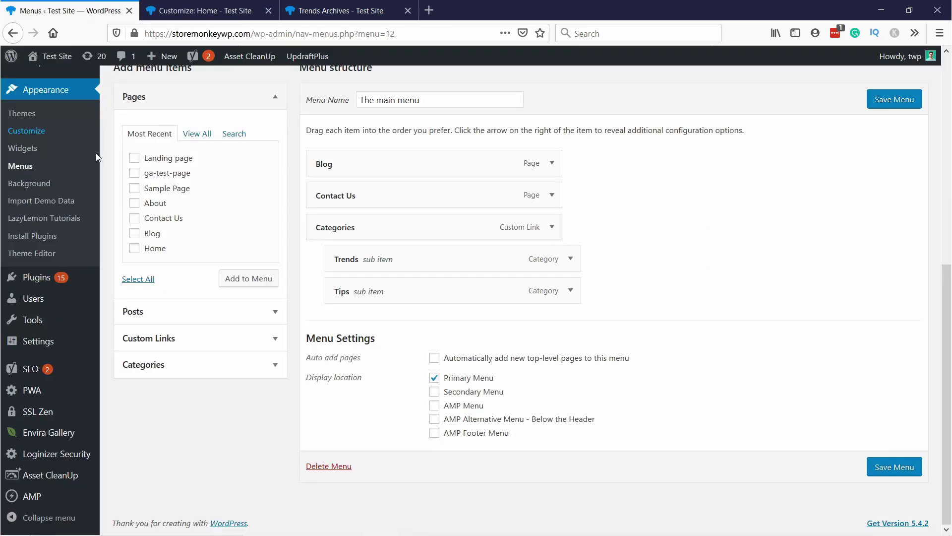
{"action": "mouse_move", "coordinate": [26, 371]}
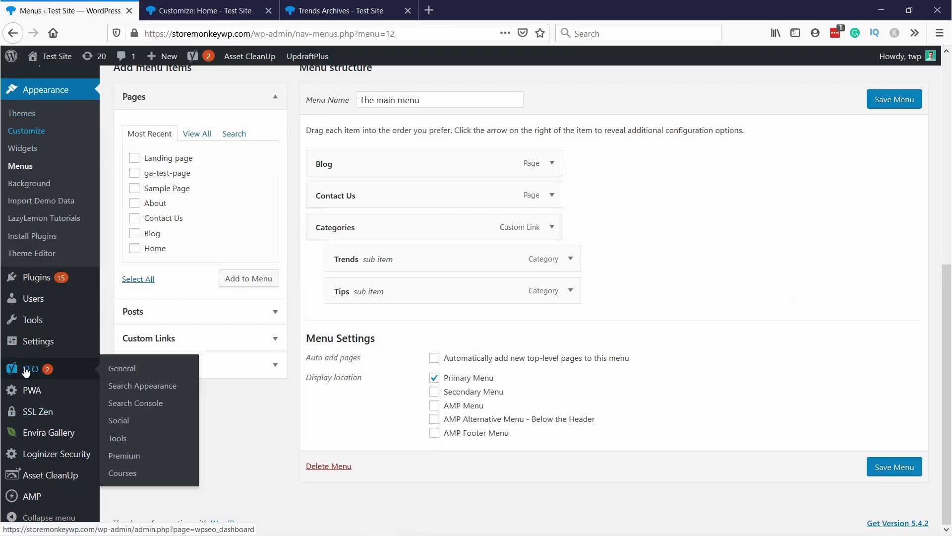
{"action": "key", "text": "ctrl+Tab"}
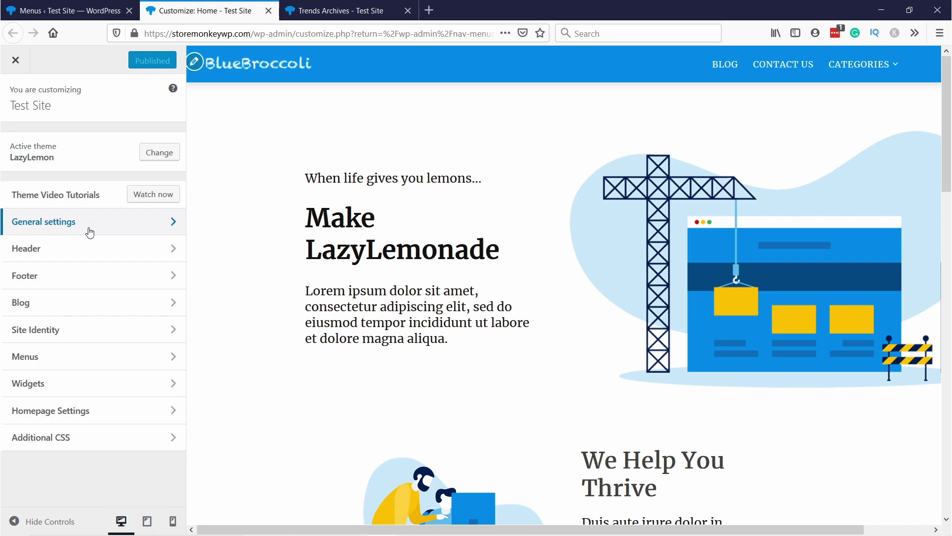
Step: In Header Style, try the Menu1 | Logo | Menu2 and Logo-on-top layouts
{"action": "left_click", "coordinate": [71, 250]}
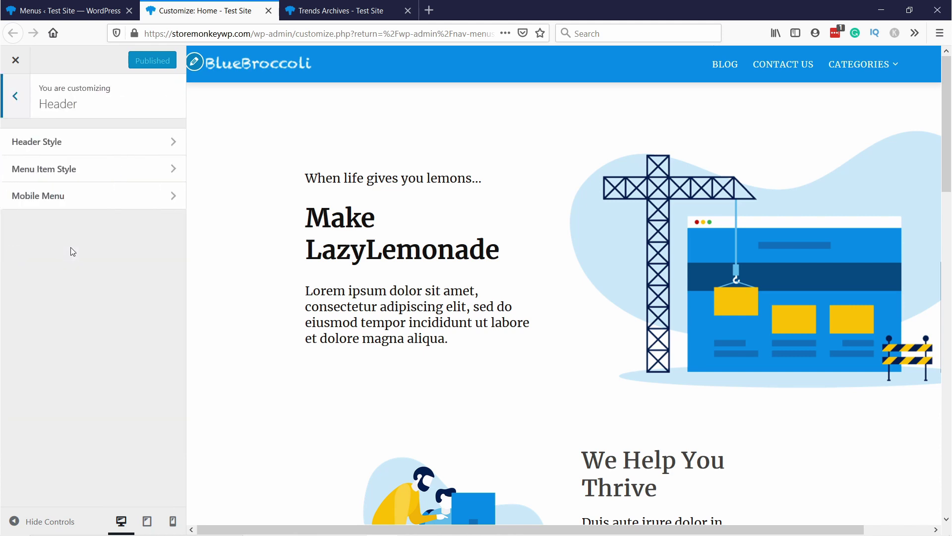
{"action": "left_click", "coordinate": [54, 149]}
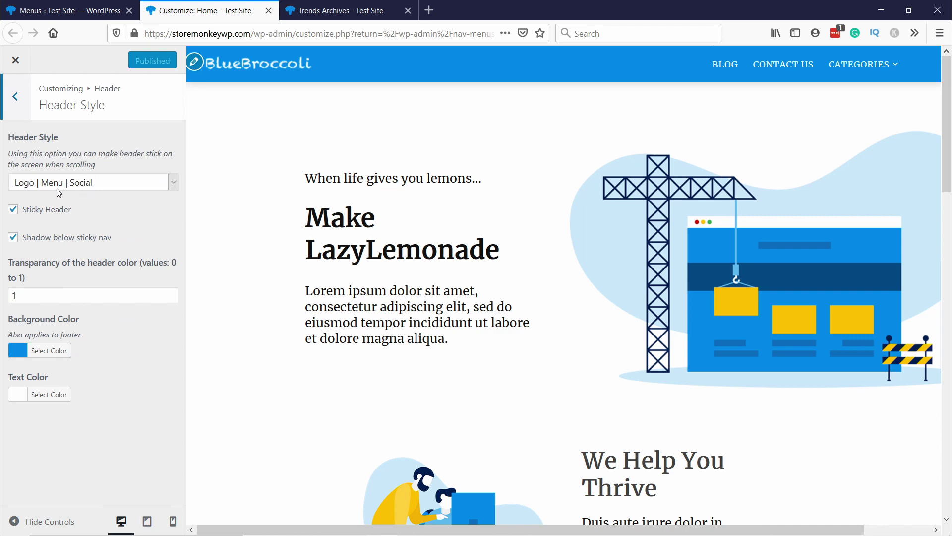
{"action": "left_click", "coordinate": [49, 184]}
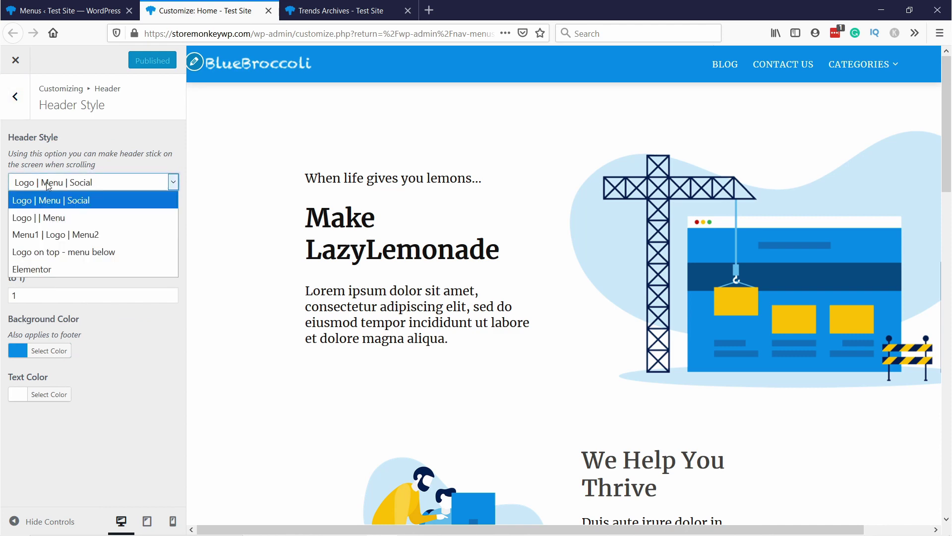
{"action": "left_click", "coordinate": [63, 235]}
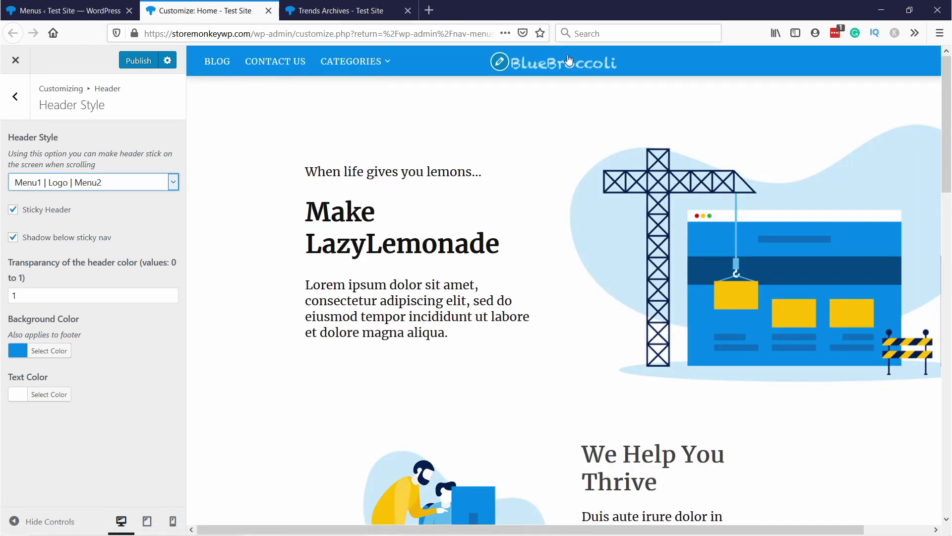
{"action": "left_click", "coordinate": [167, 174]}
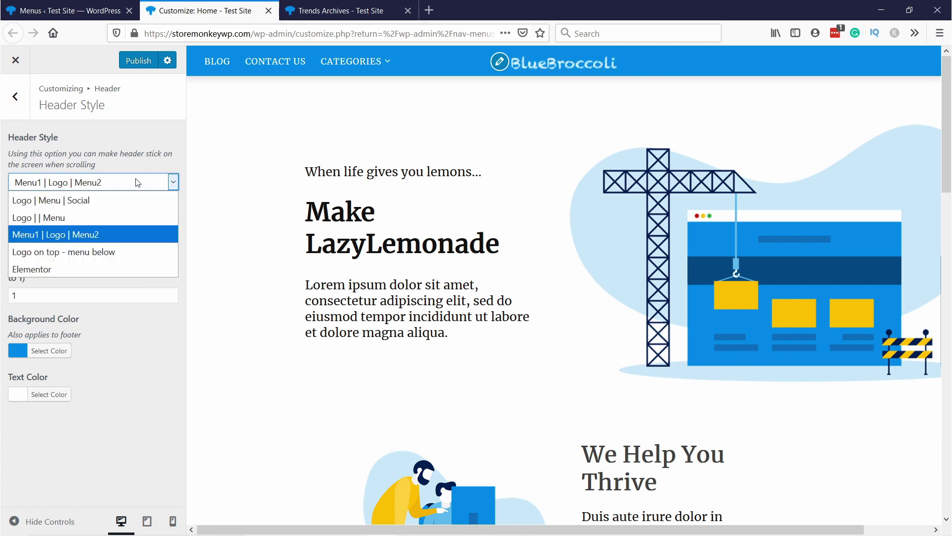
{"action": "left_click", "coordinate": [96, 248]}
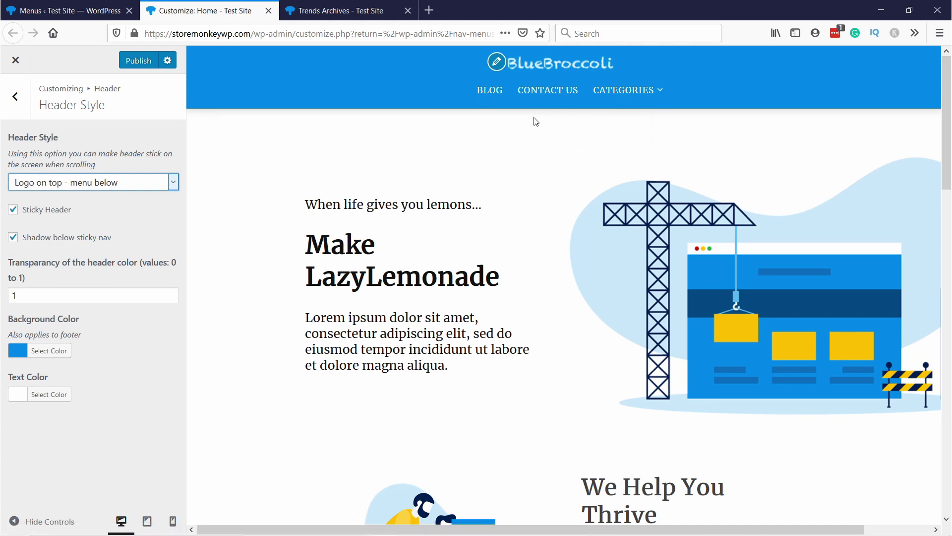
Step: Toggle Sticky Header off and back on, and select the header transparency value
{"action": "scroll", "coordinate": [358, 154], "scroll_direction": "down", "scroll_amount": 3}
{"action": "scroll", "coordinate": [343, 132], "scroll_direction": "down", "scroll_amount": 5}
{"action": "scroll", "coordinate": [337, 99], "scroll_direction": "up", "scroll_amount": 5}
{"action": "left_click", "coordinate": [13, 209]}
{"action": "scroll", "coordinate": [351, 196], "scroll_direction": "down", "scroll_amount": 5}
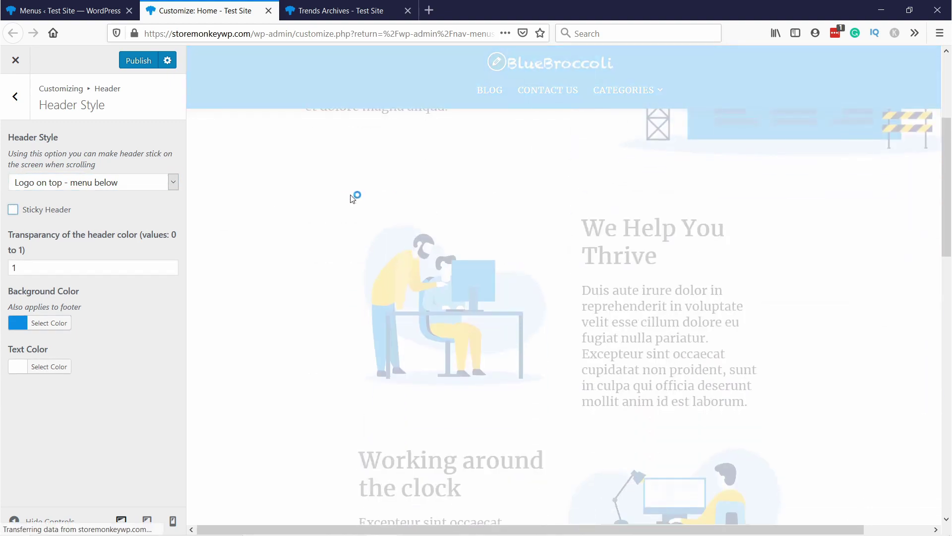
{"action": "scroll", "coordinate": [347, 154], "scroll_direction": "up", "scroll_amount": 3}
{"action": "scroll", "coordinate": [424, 156], "scroll_direction": "down", "scroll_amount": 10}
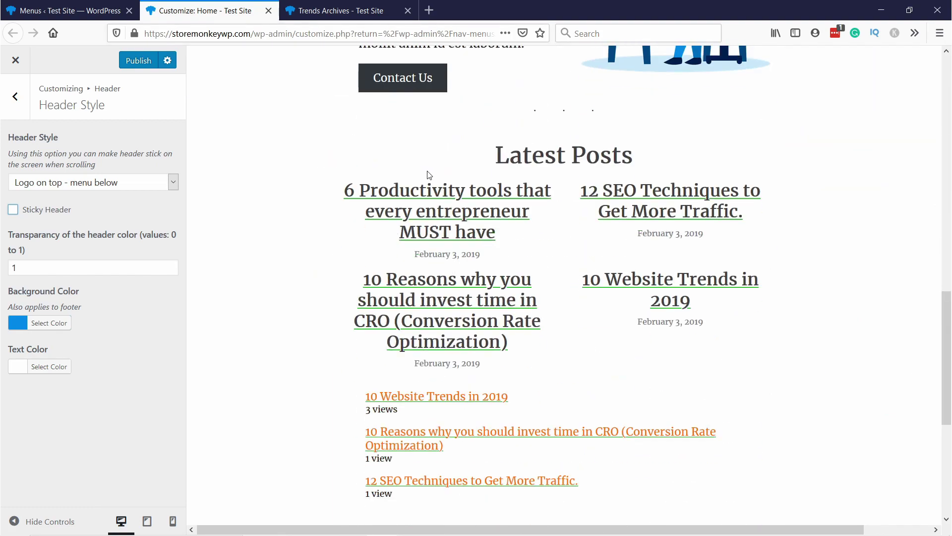
{"action": "scroll", "coordinate": [429, 176], "scroll_direction": "up", "scroll_amount": 6}
{"action": "scroll", "coordinate": [429, 176], "scroll_direction": "up", "scroll_amount": 5}
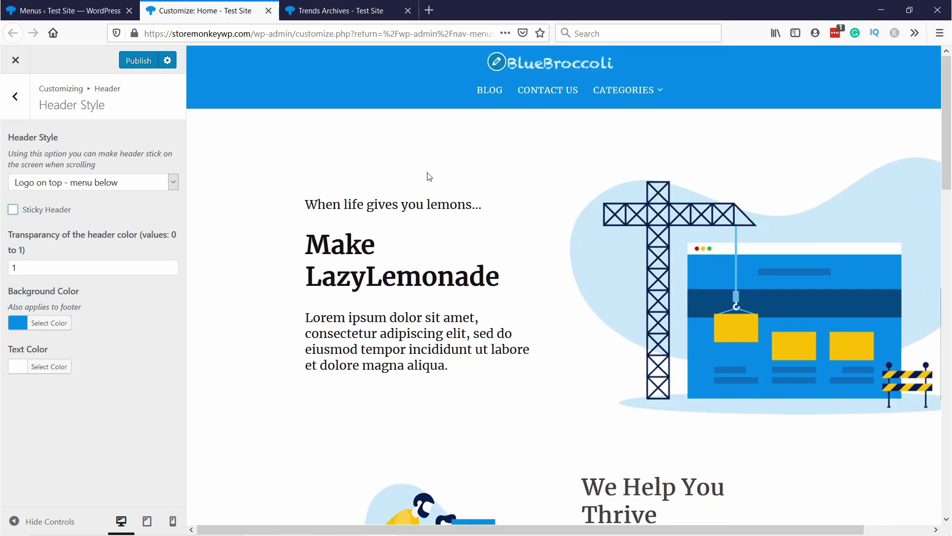
{"action": "left_click", "coordinate": [23, 206]}
{"action": "left_click_drag", "start_coordinate": [31, 295], "coordinate": [6, 295]}
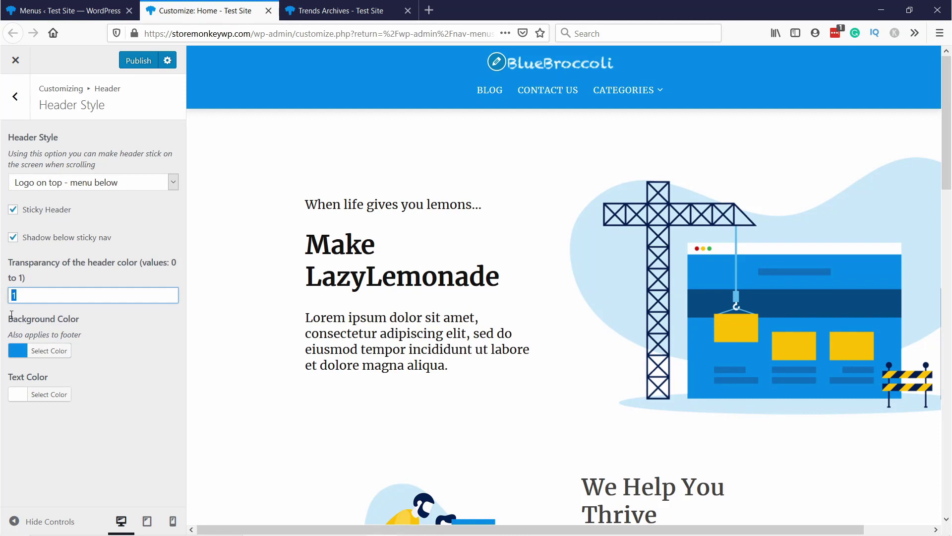
Step: Switch back to the Logo | Menu | Social layout and publish the header settings
{"action": "left_click", "coordinate": [106, 175]}
{"action": "key", "text": "Escape"}
{"action": "key", "text": "Down"}
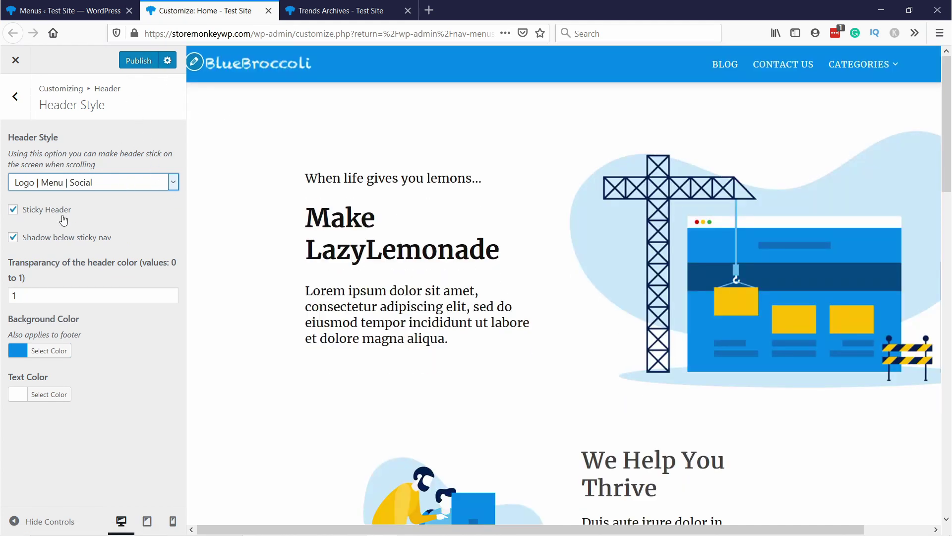
{"action": "left_click", "coordinate": [130, 64]}
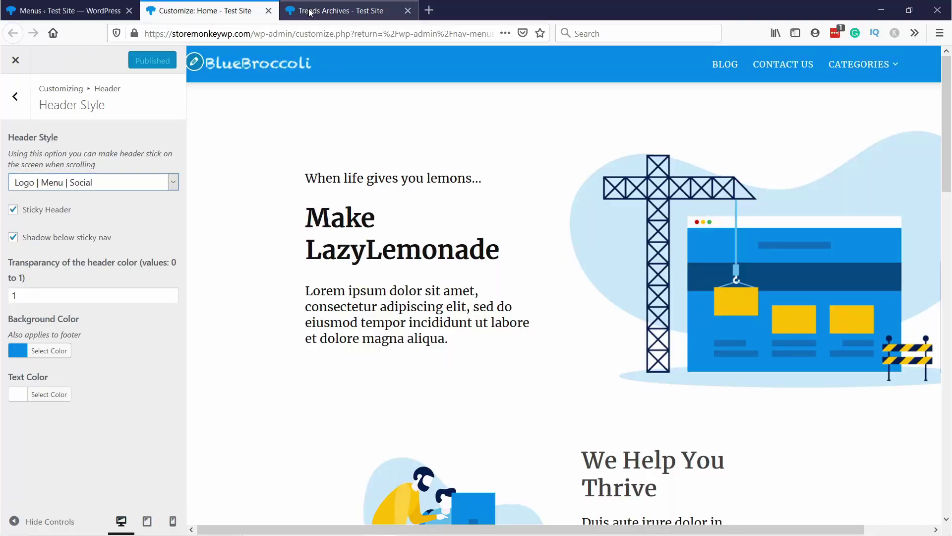
Step: Switch to the Trends archive tab showing '12 SEO Techniques to Get More Traffic'
{"action": "left_click", "coordinate": [333, 11]}
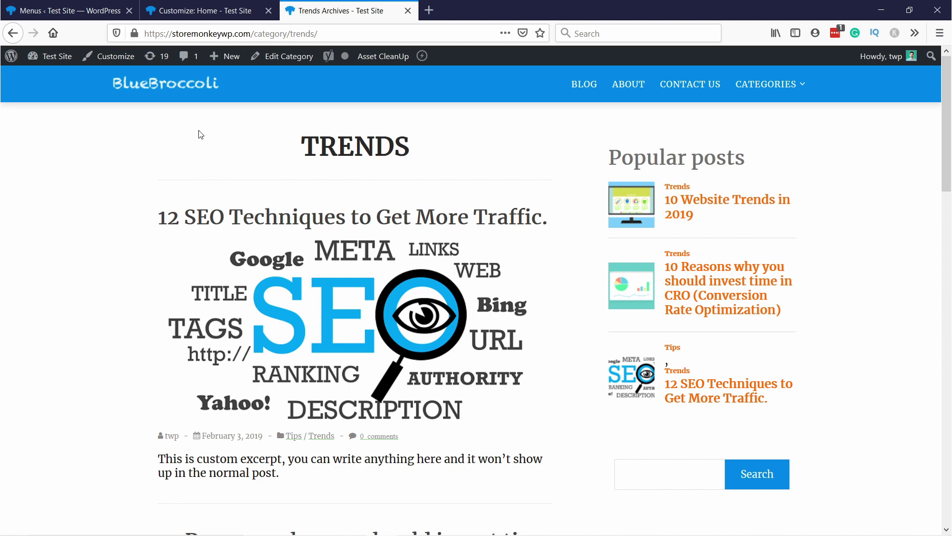
Step: Open Inspect Element and preview the page in Responsive Design Mode as iPhone 6/7/8
{"action": "right_click", "coordinate": [200, 134]}
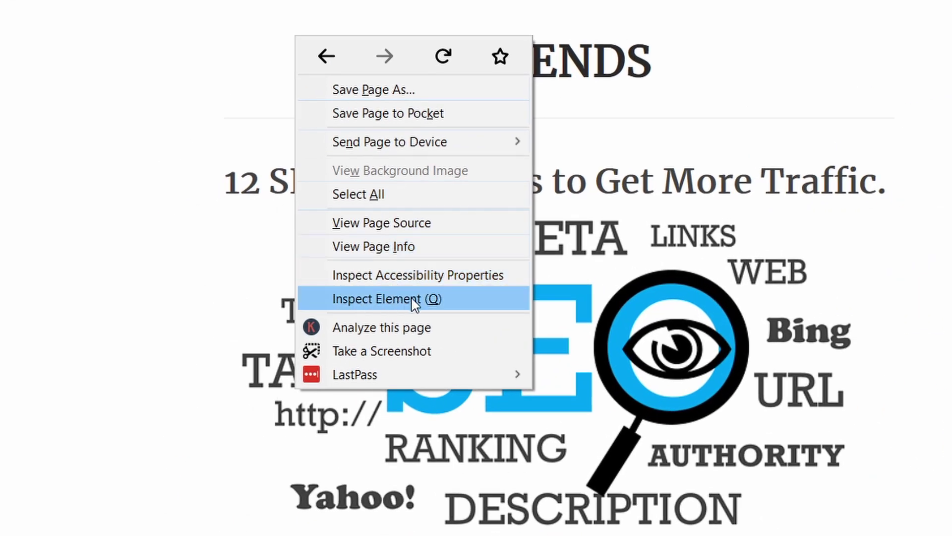
{"action": "left_click", "coordinate": [414, 299]}
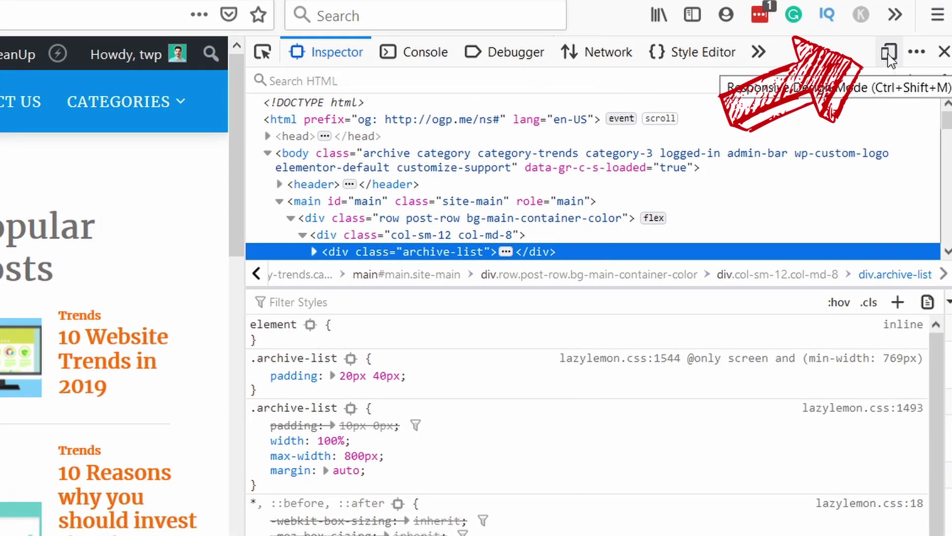
{"action": "left_click", "coordinate": [888, 54]}
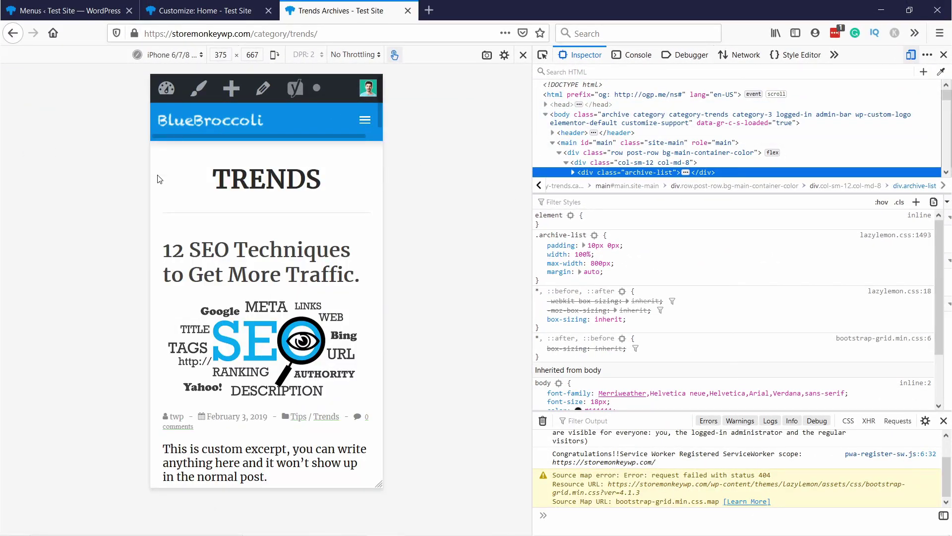
{"action": "left_click", "coordinate": [171, 54]}
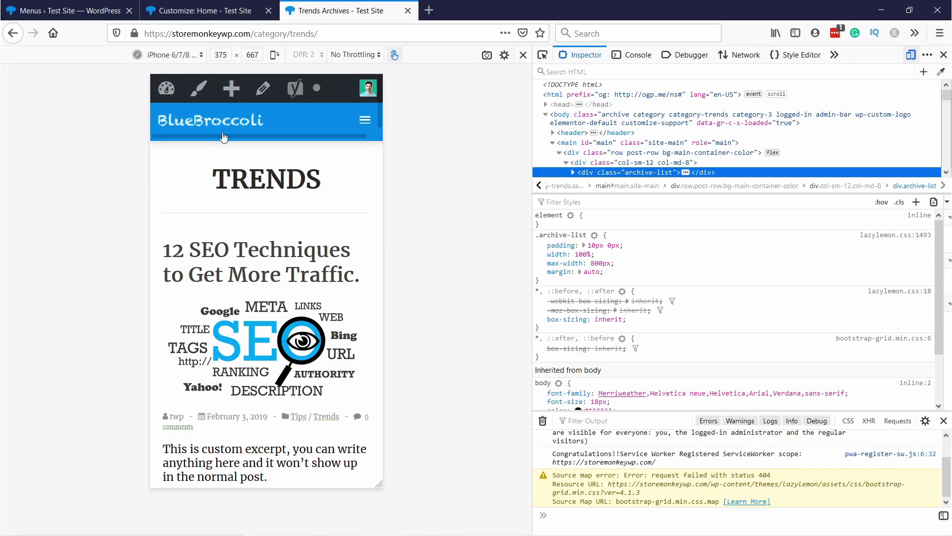
{"action": "scroll", "coordinate": [223, 138], "scroll_direction": "down", "scroll_amount": 4}
{"action": "scroll", "coordinate": [228, 141], "scroll_direction": "up", "scroll_amount": 4}
Step: Check the mobile menu's Blog, Contact Us and Categories > Trends, then return to the Customizer
{"action": "left_click", "coordinate": [365, 121]}
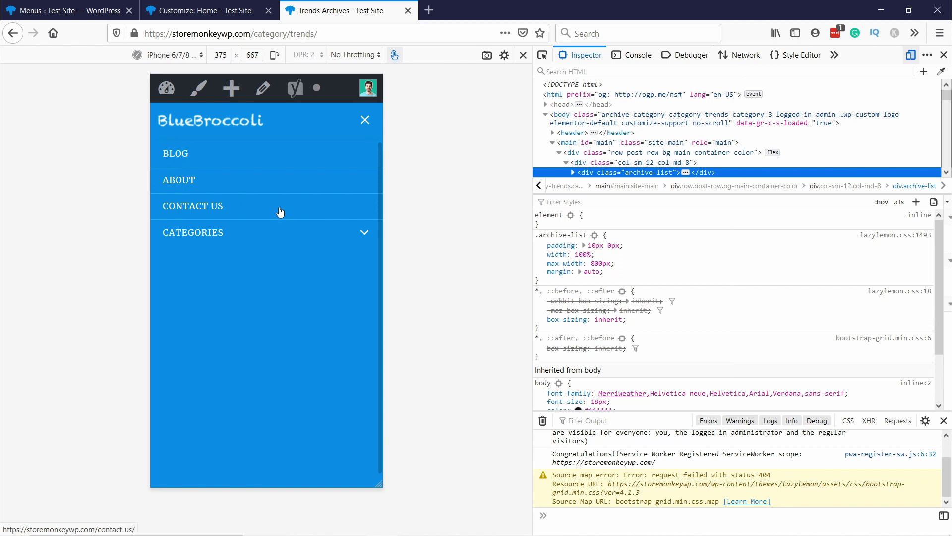
{"action": "left_click", "coordinate": [359, 235]}
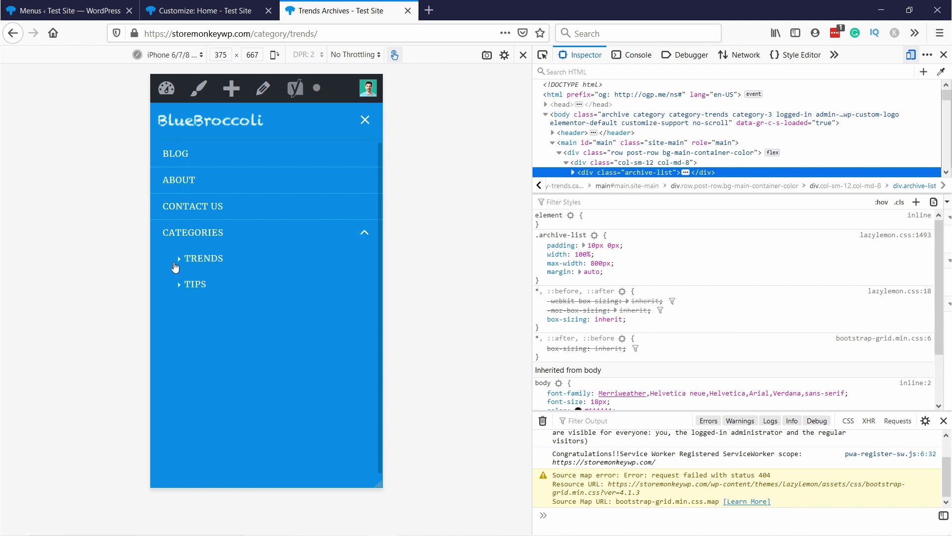
{"action": "left_click", "coordinate": [175, 267]}
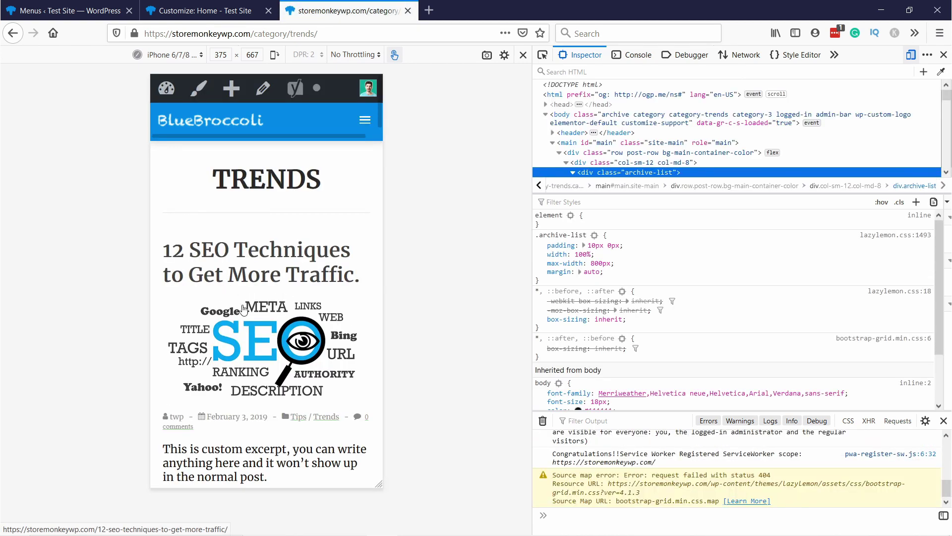
{"action": "scroll", "coordinate": [237, 141], "scroll_direction": "down", "scroll_amount": 5}
{"action": "scroll", "coordinate": [244, 157], "scroll_direction": "up", "scroll_amount": 5}
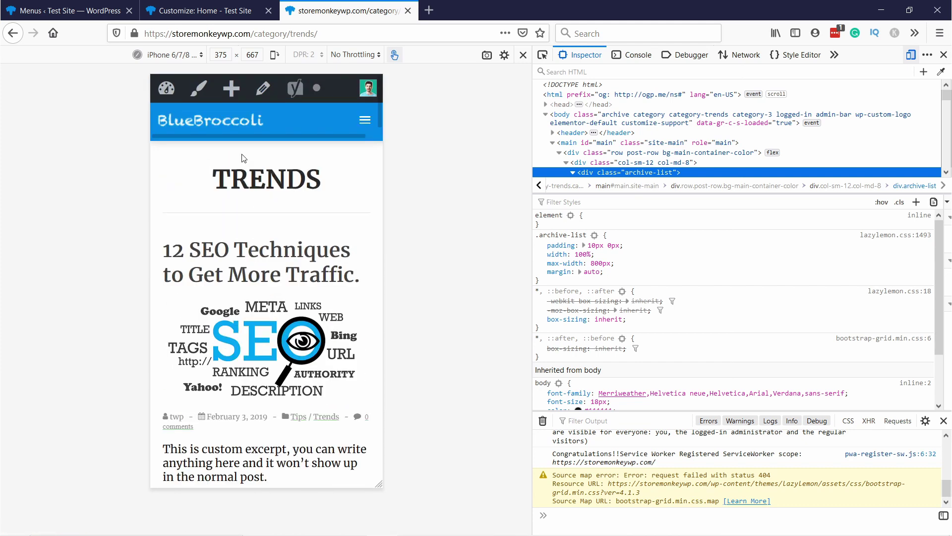
{"action": "left_click", "coordinate": [366, 121]}
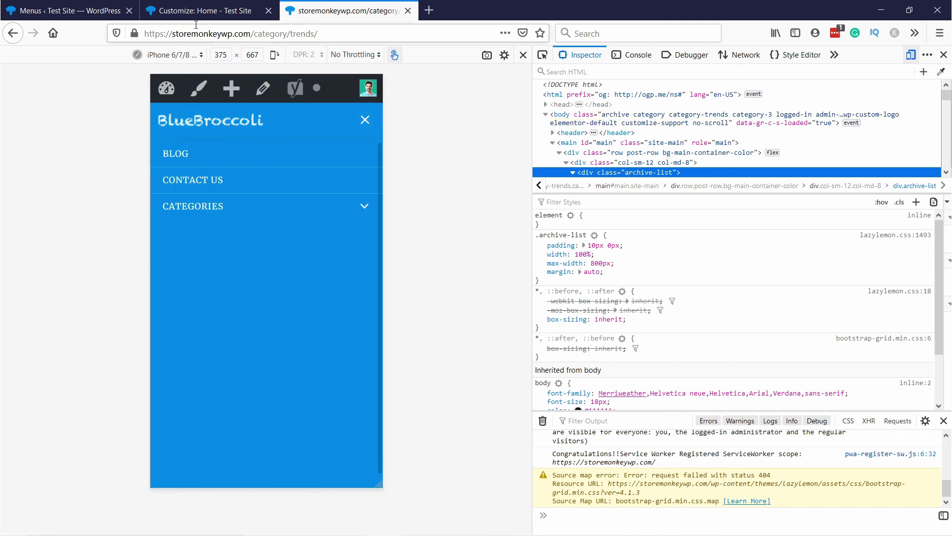
{"action": "left_click", "coordinate": [204, 10]}
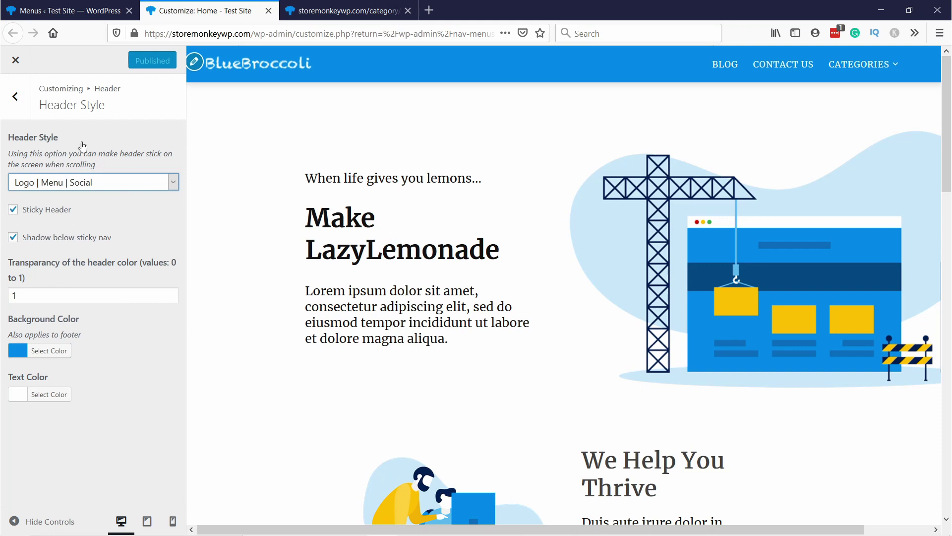
Step: Open Header > Mobile Menu and leave the slide direction as Slider from top
{"action": "key", "text": "Escape"}
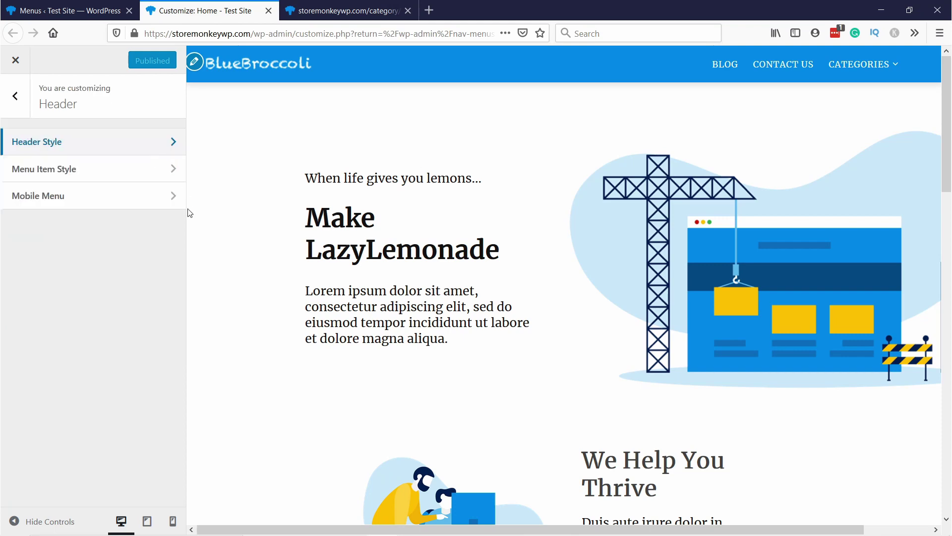
{"action": "left_click", "coordinate": [48, 199]}
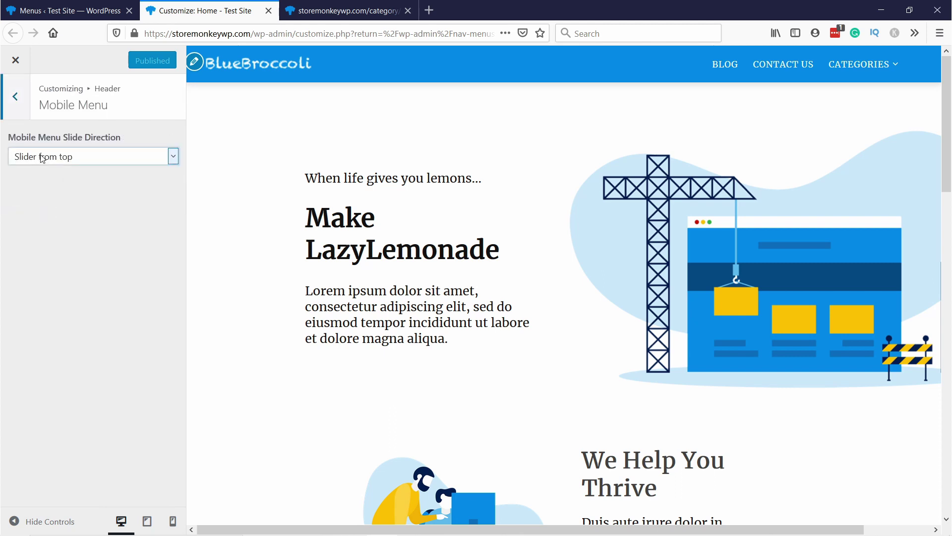
{"action": "left_click", "coordinate": [42, 157]}
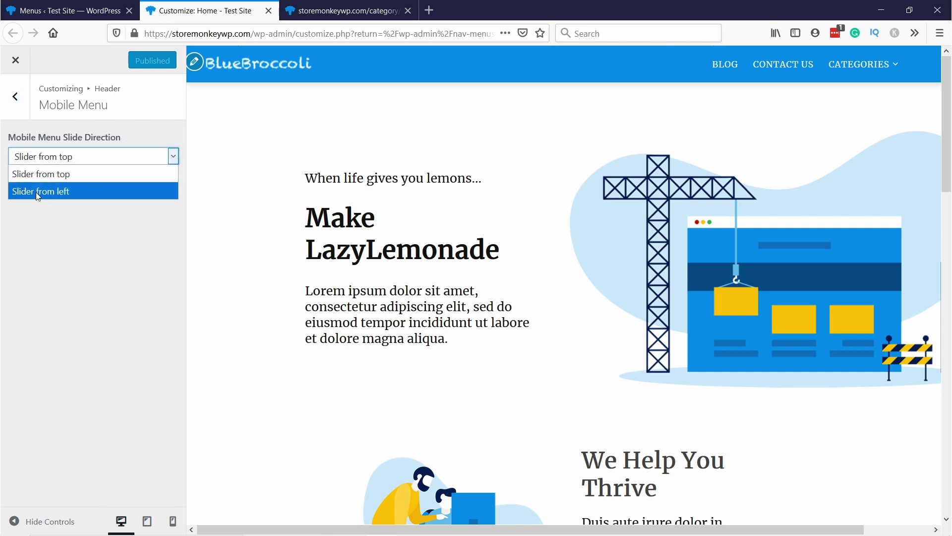
{"action": "triple_click", "coordinate": [117, 246]}
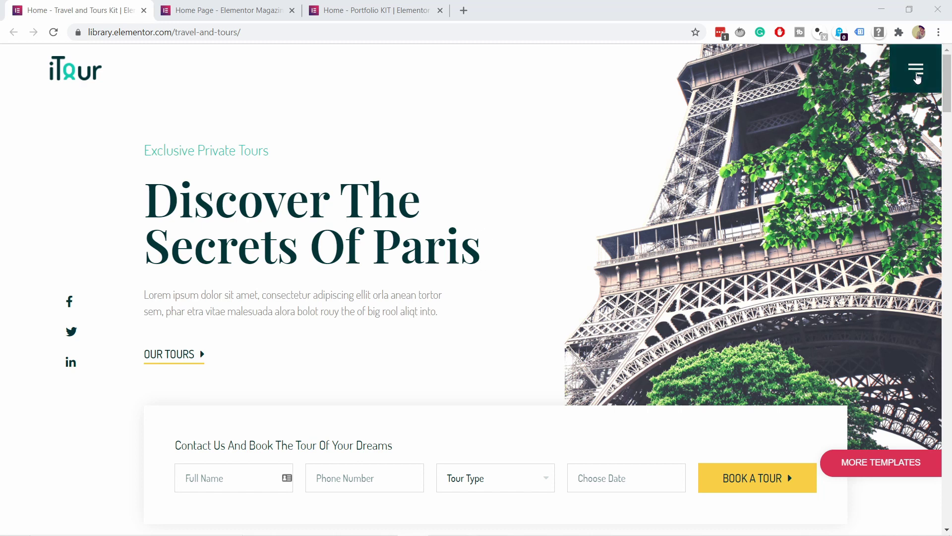
Step: Browse the iTour, Animag and Portfolio kit demos, opening and closing their full-screen menus
{"action": "left_click", "coordinate": [916, 70]}
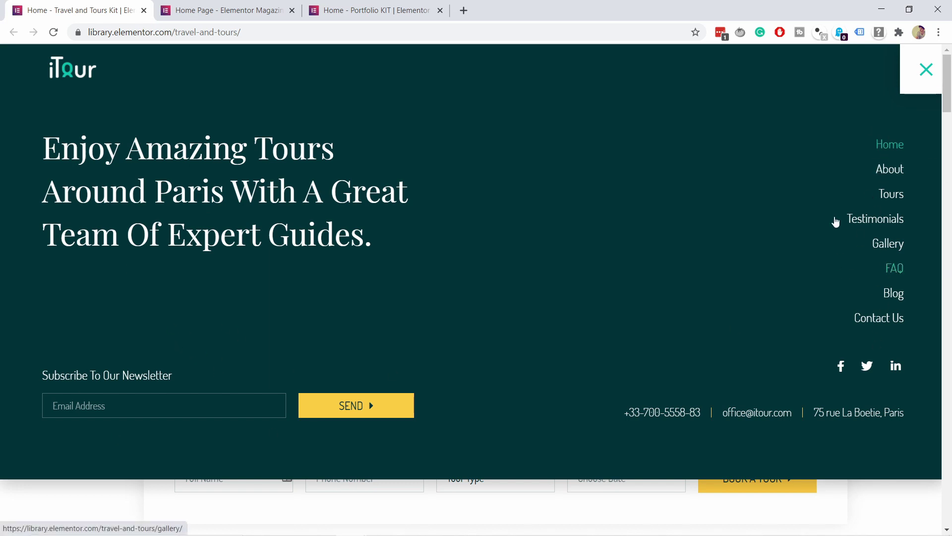
{"action": "left_click", "coordinate": [236, 10]}
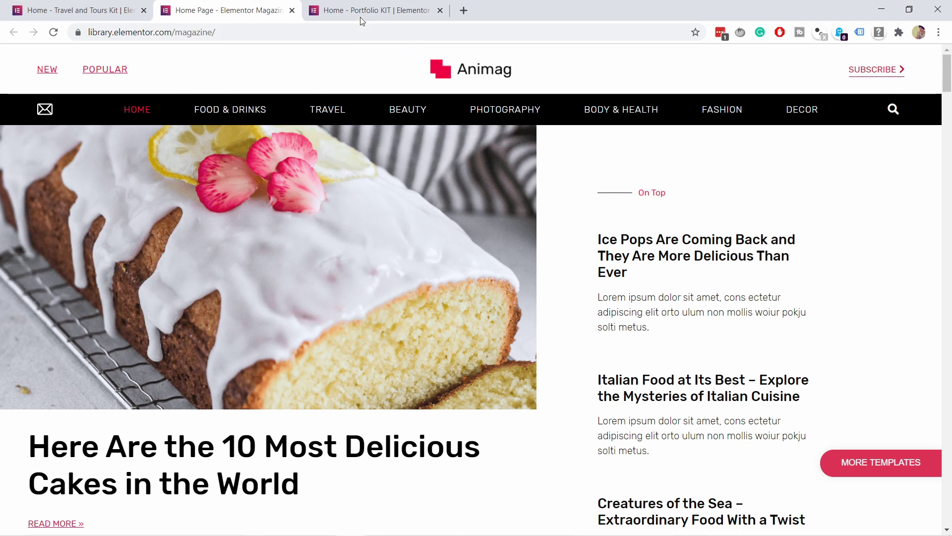
{"action": "left_click", "coordinate": [376, 10]}
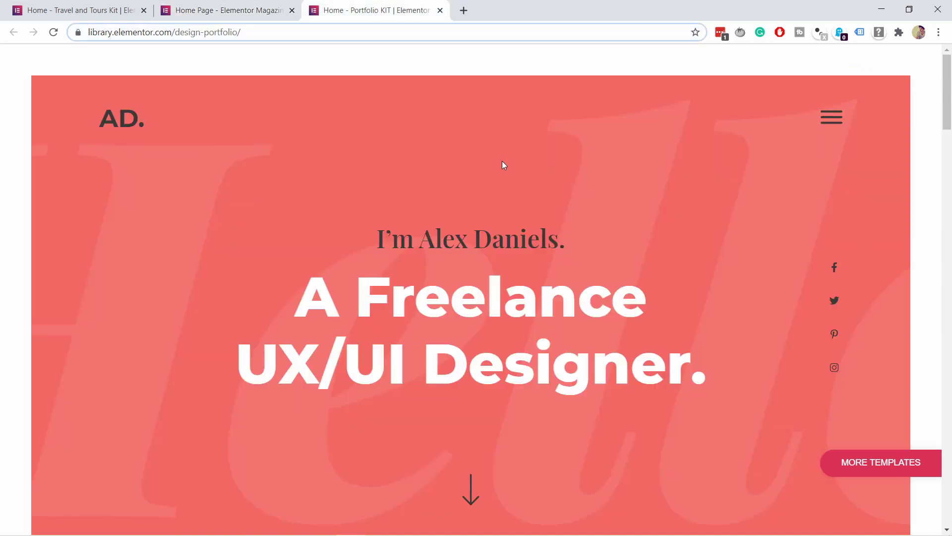
{"action": "left_click", "coordinate": [836, 120]}
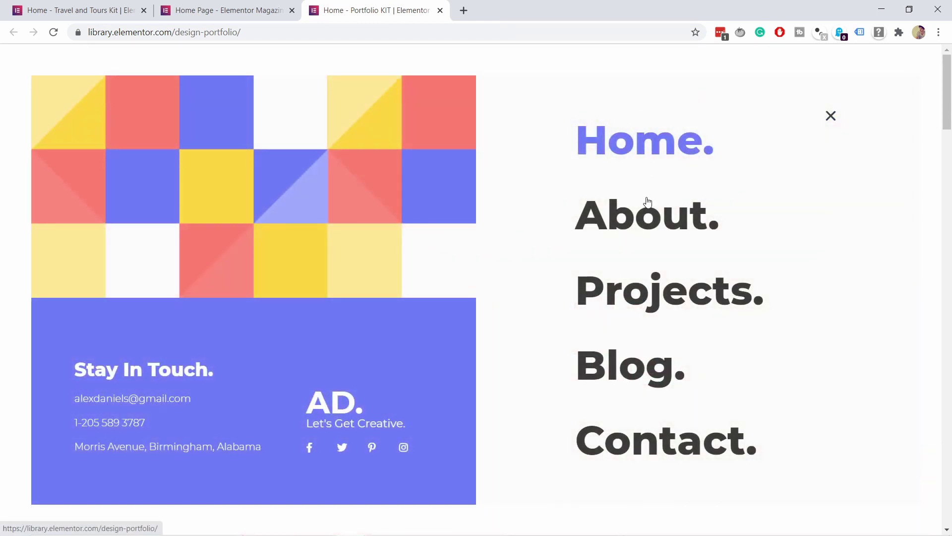
{"action": "left_click", "coordinate": [830, 117]}
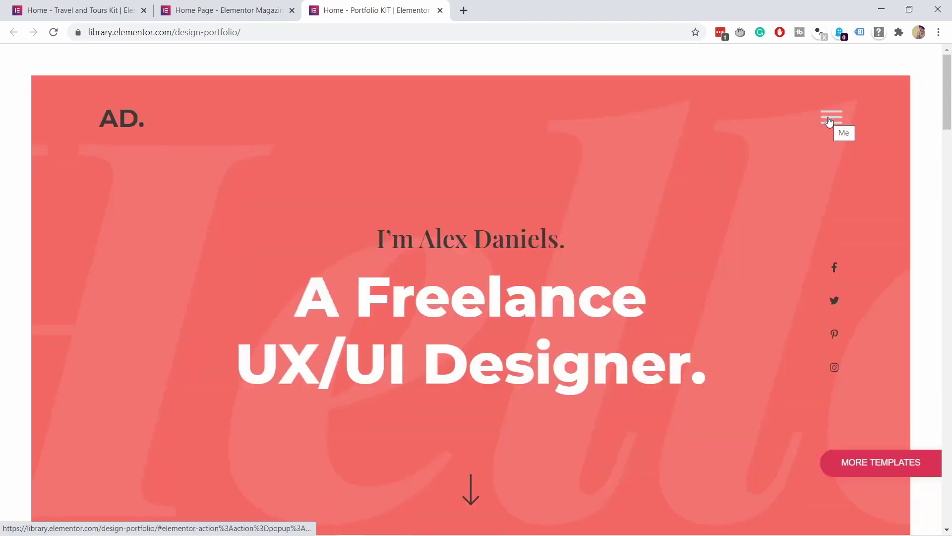